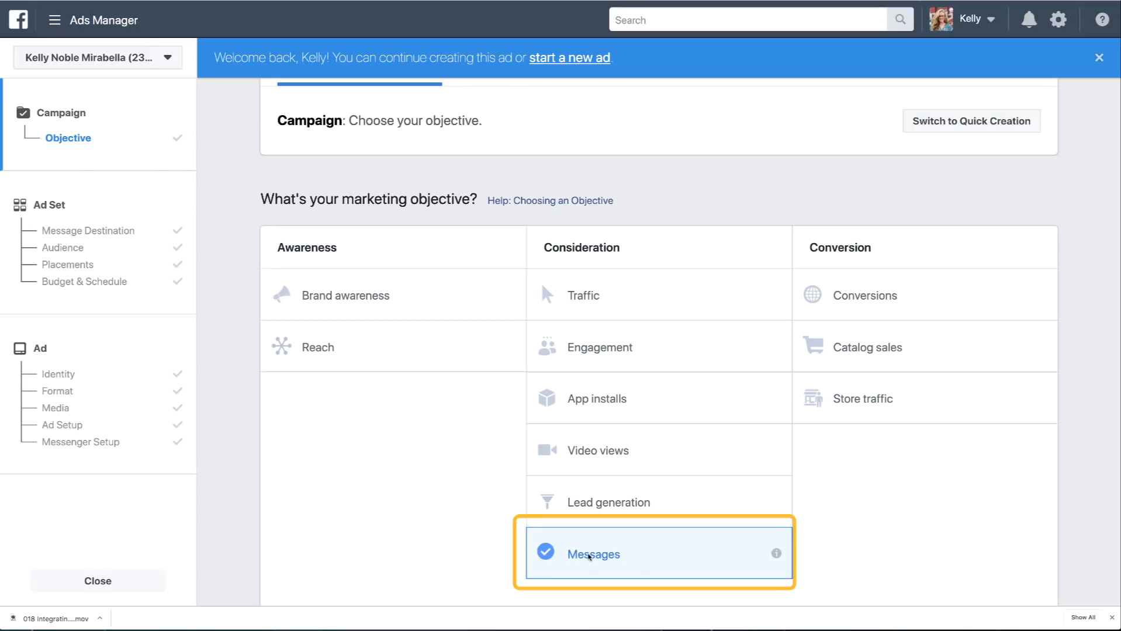
# Save the Messages campaign and move on to the ad set's Click to Messenger destination
pyautogui.scroll(-1, 589, 557)
pyautogui.scroll(-4, 589, 557)
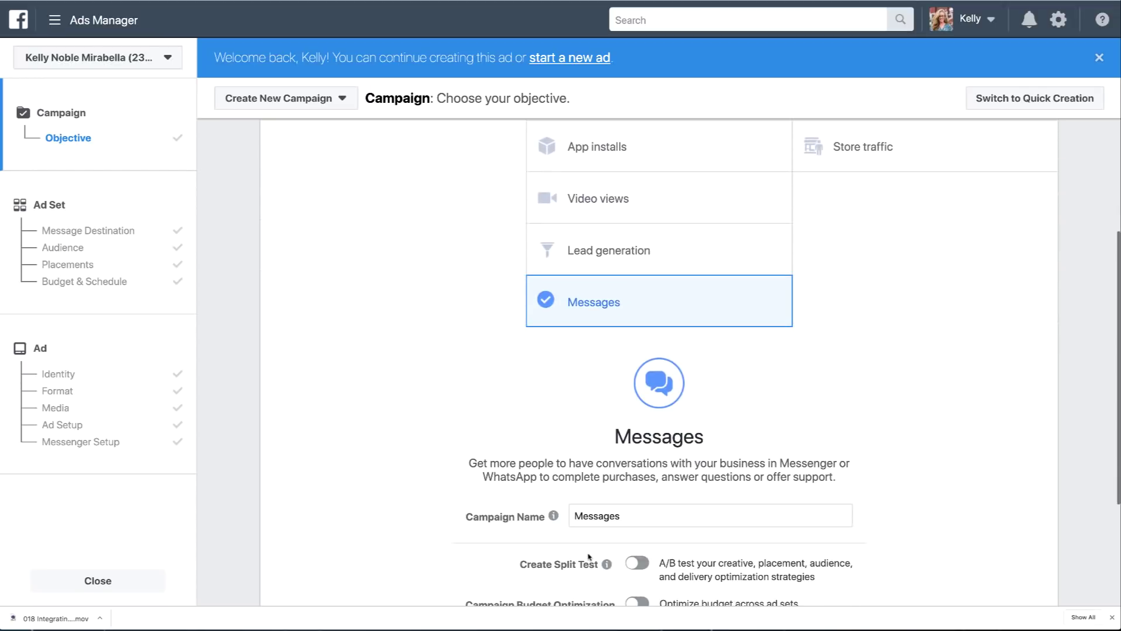
pyautogui.scroll(-3, 612, 518)
pyautogui.click(660, 501)
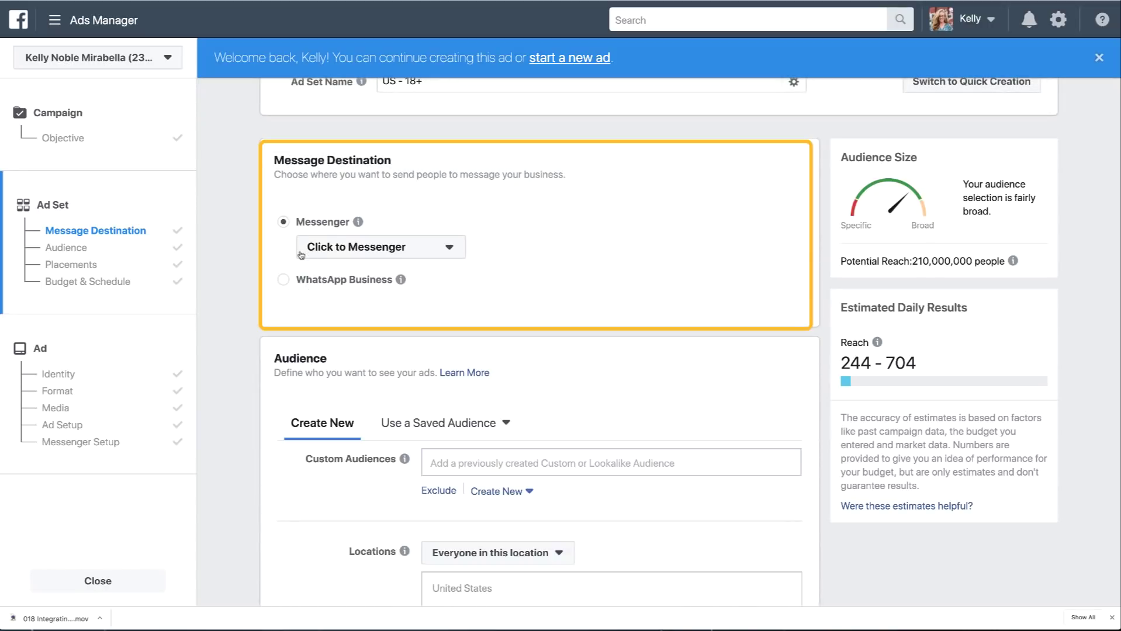
pyautogui.click(448, 248)
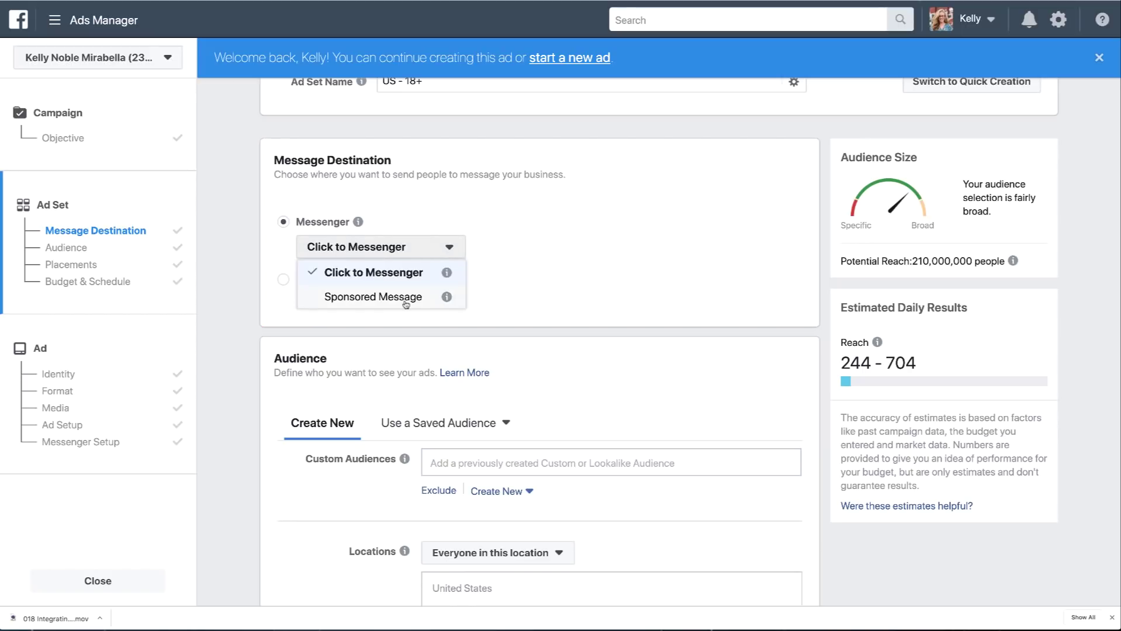
pyautogui.click(354, 274)
pyautogui.scroll(-3, 301, 301)
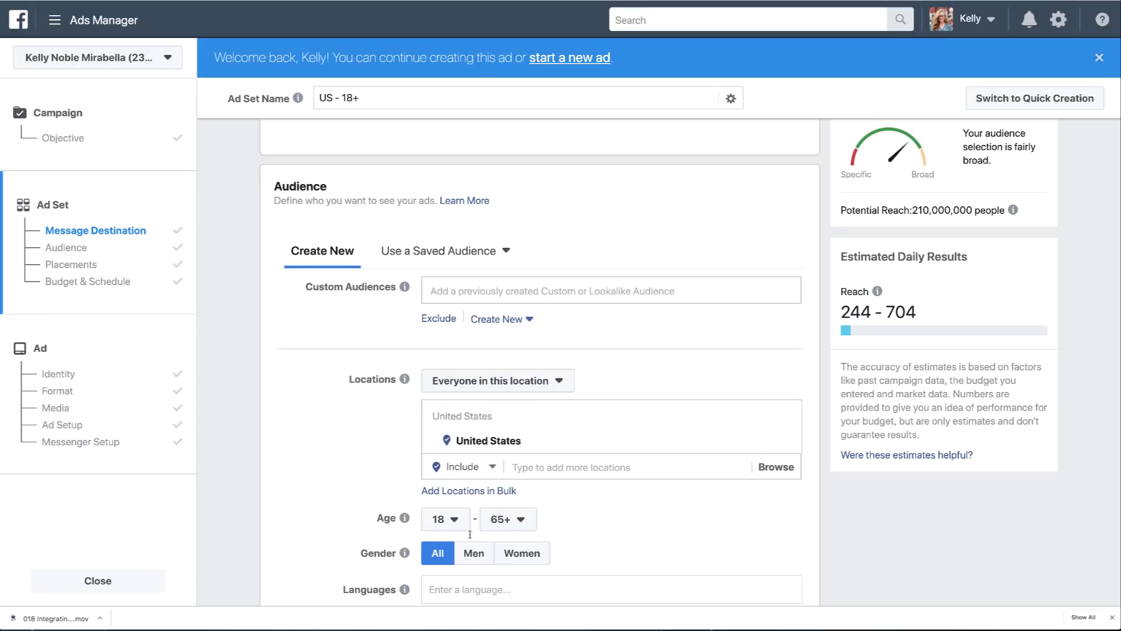
# Review the audience targeting, keeping the minimum age at 18 for the US 18–45 audience
pyautogui.scroll(-3, 489, 529)
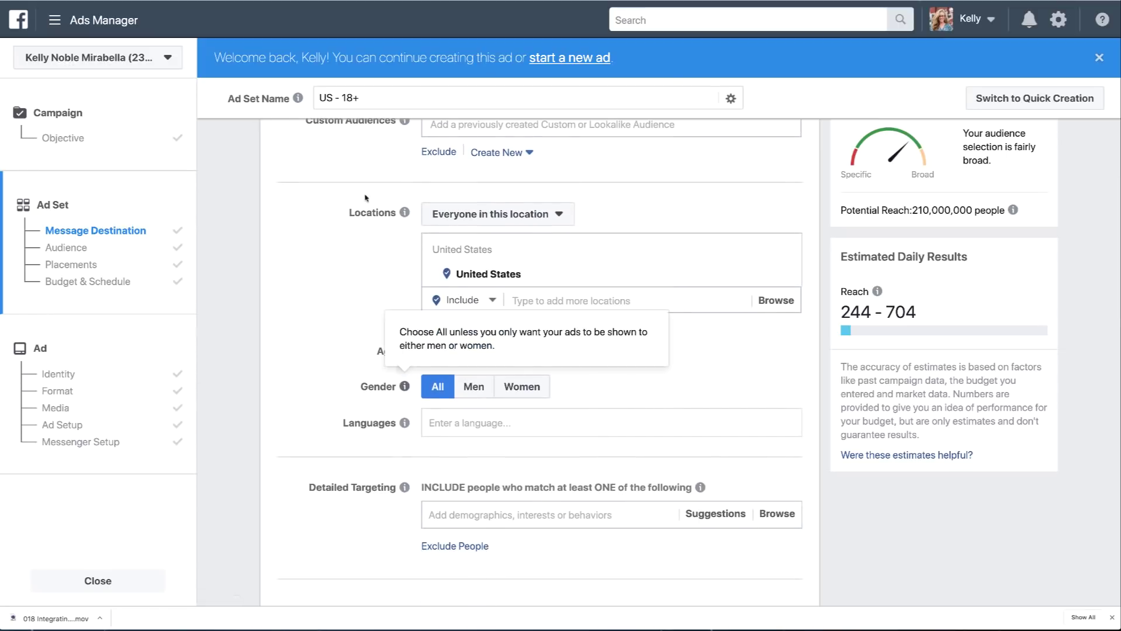
pyautogui.scroll(3, 483, 302)
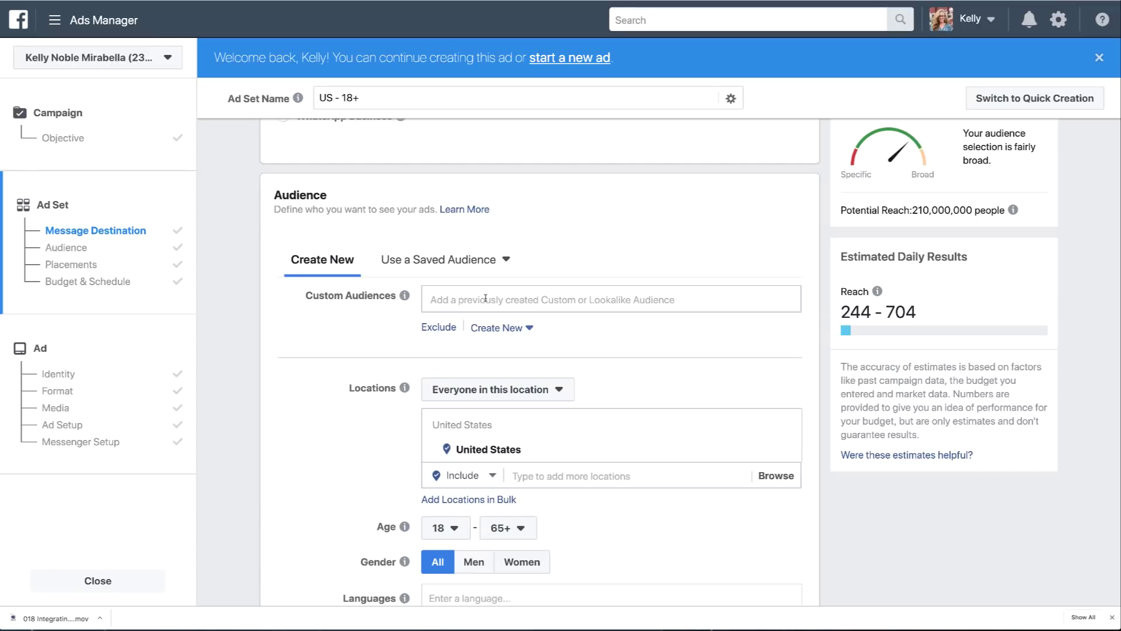
pyautogui.scroll(-2, 376, 358)
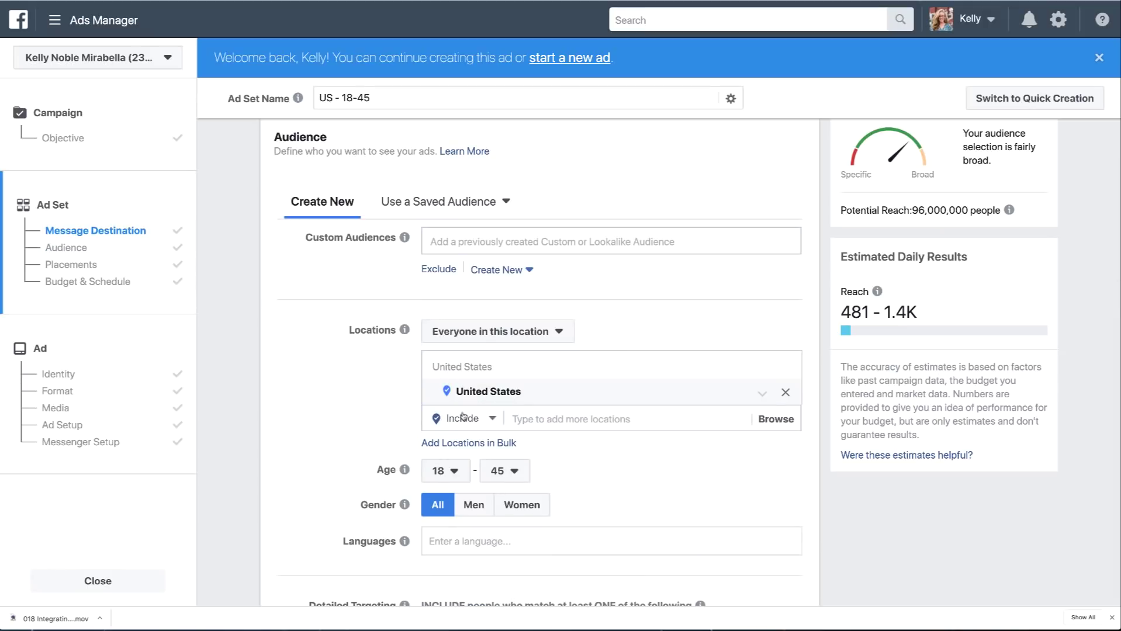
pyautogui.scroll(-1, 514, 400)
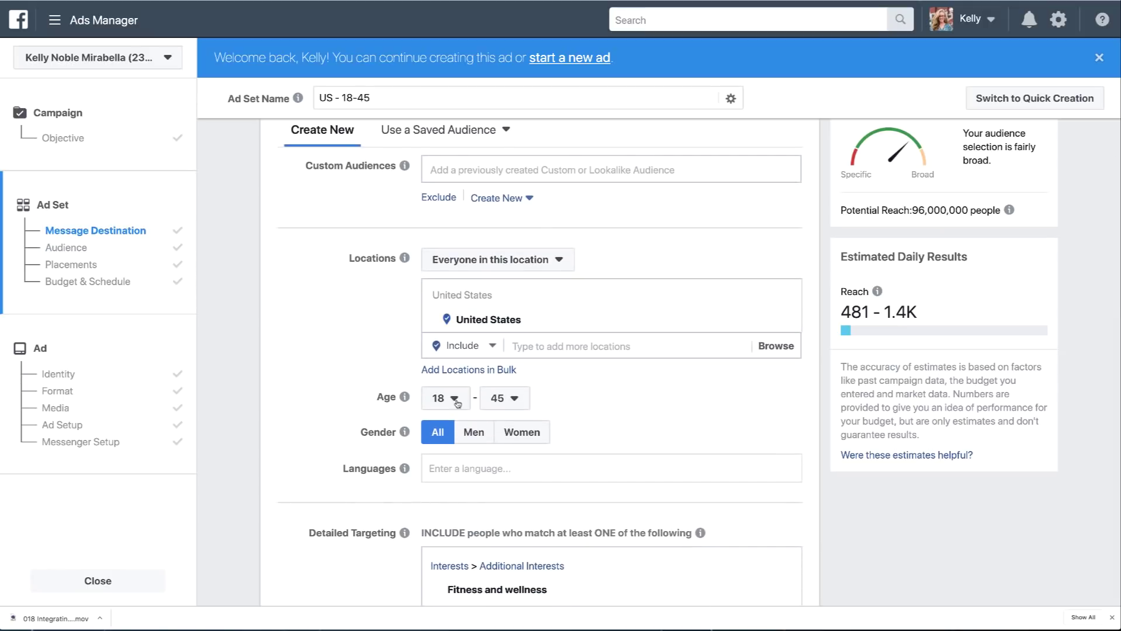
pyautogui.click(455, 399)
pyautogui.click(470, 397)
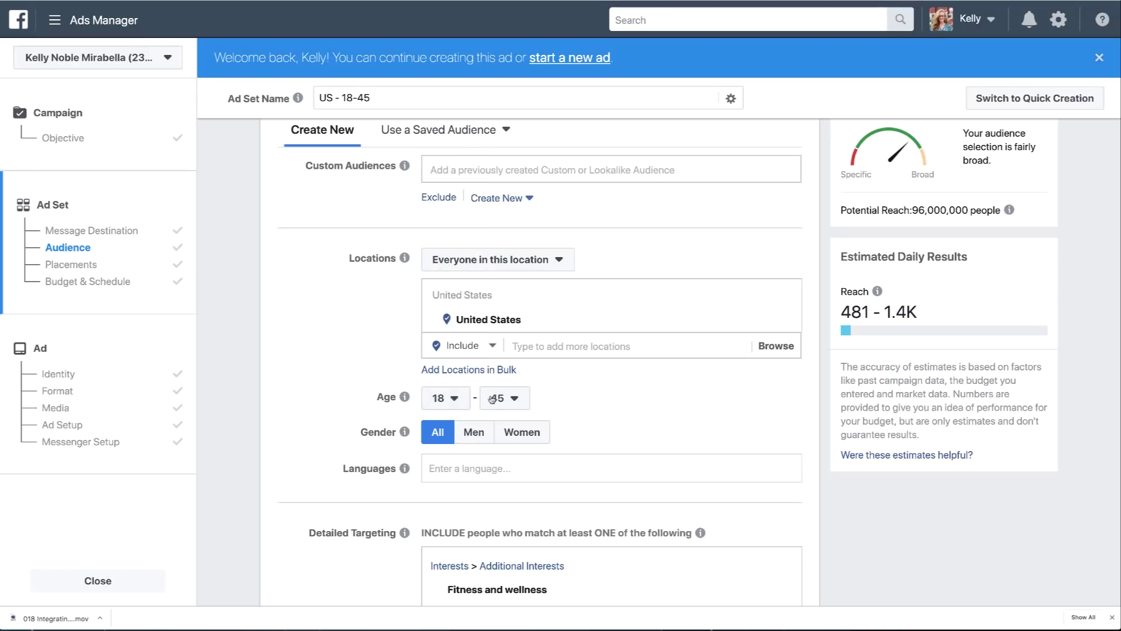
pyautogui.scroll(-1, 403, 403)
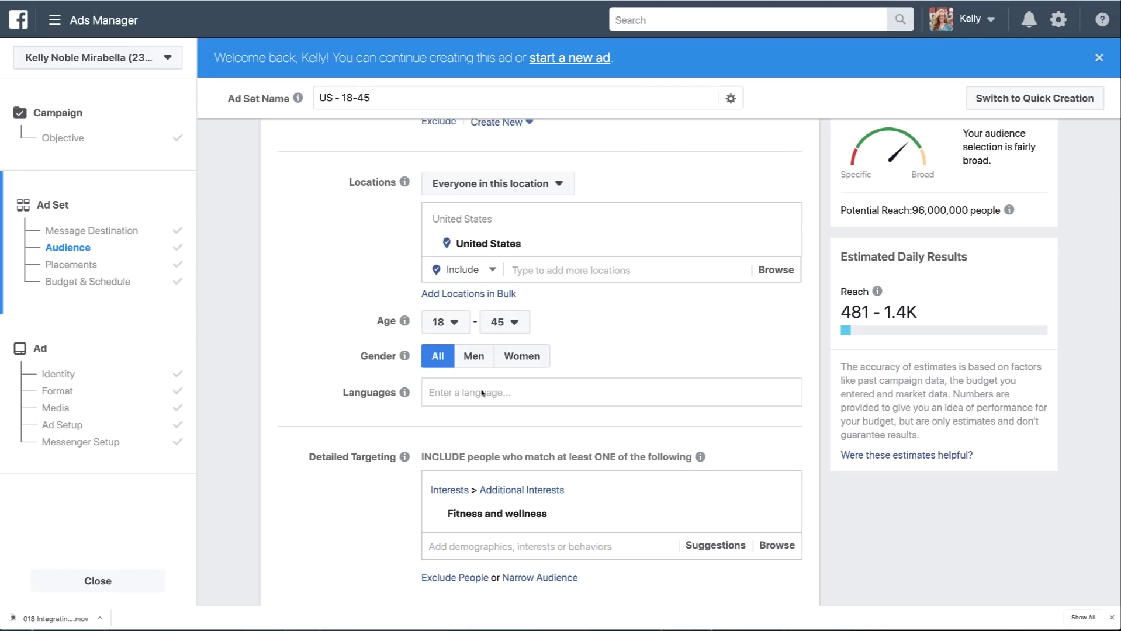
pyautogui.scroll(-1, 364, 451)
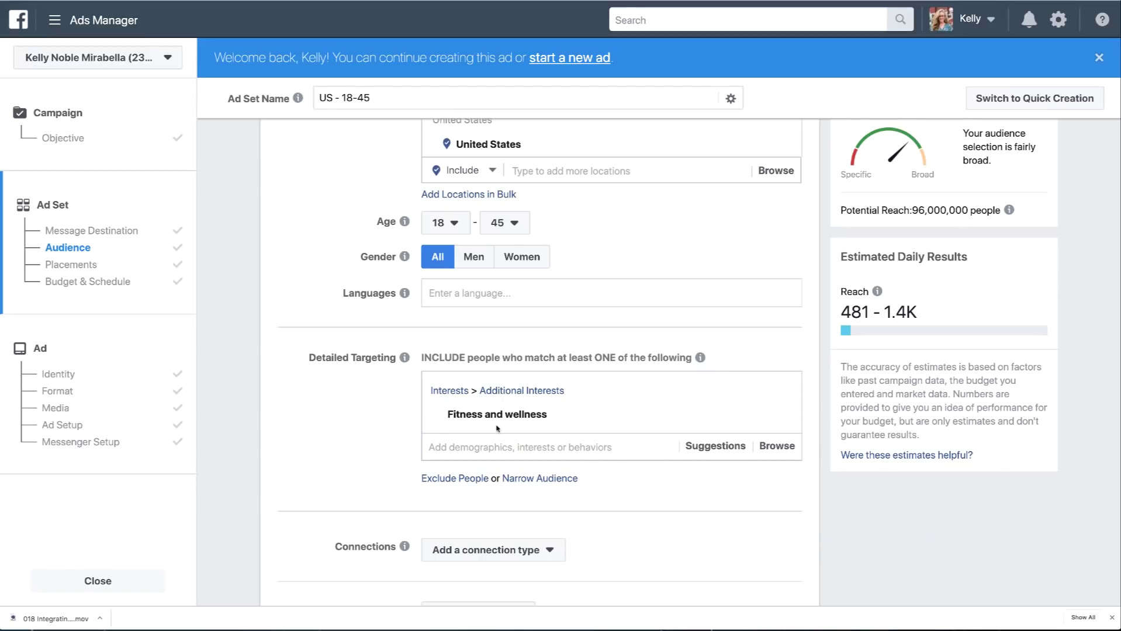
pyautogui.moveTo(501, 427)
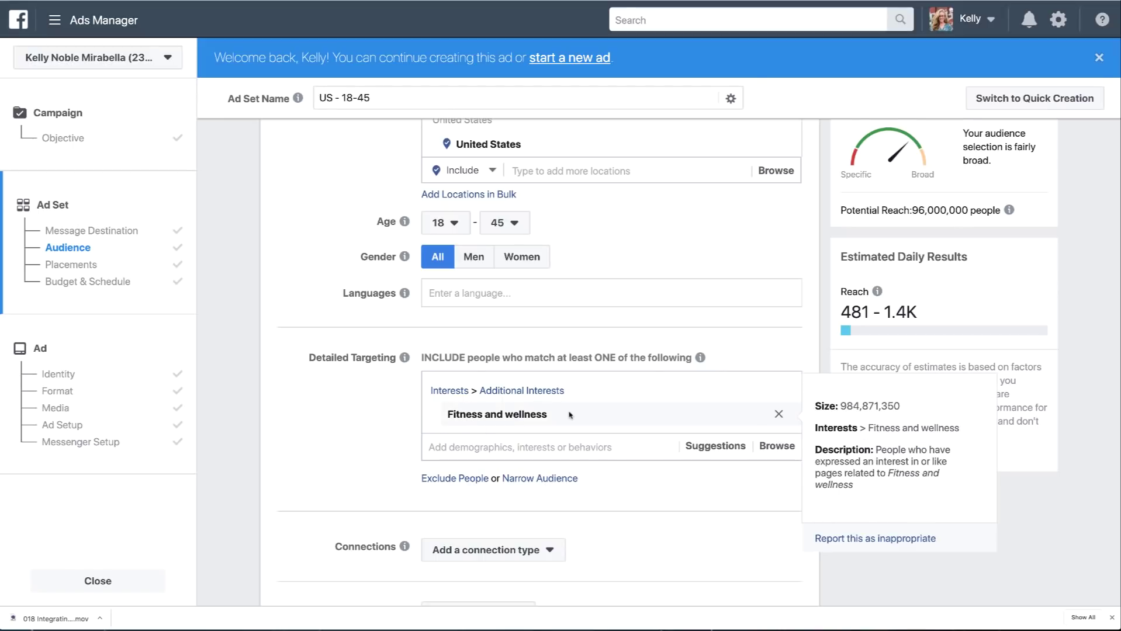
pyautogui.scroll(-1, 395, 472)
# Switch to manual placements and uncheck Instagram Feed, keeping News Feed, Marketplace and Messenger Inbox
pyautogui.scroll(-7, 395, 472)
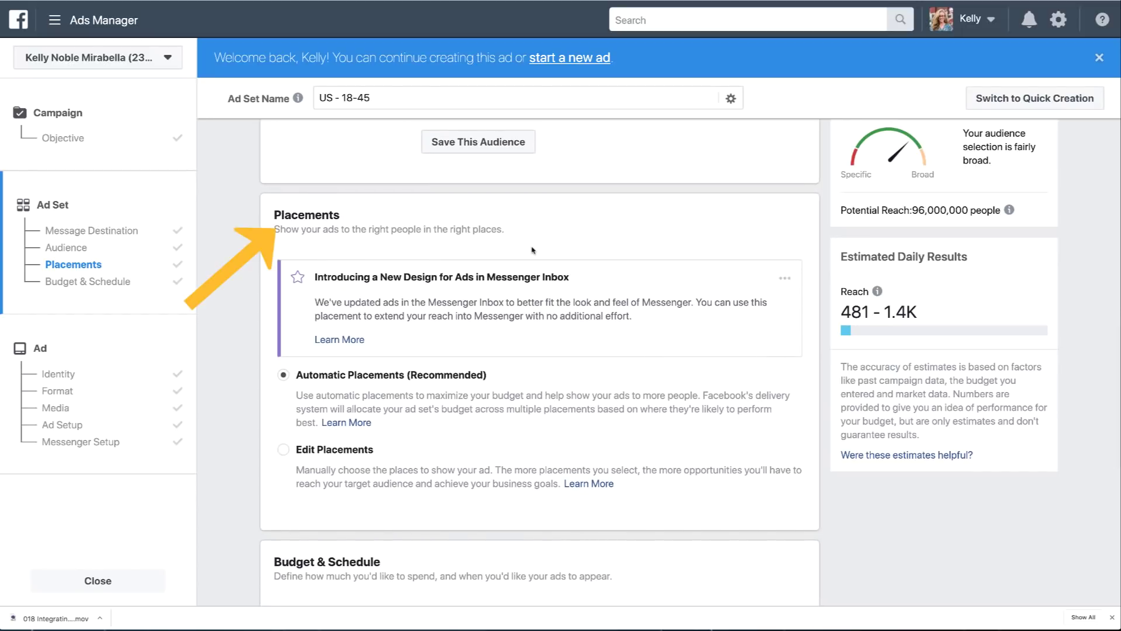
pyautogui.scroll(-1, 529, 251)
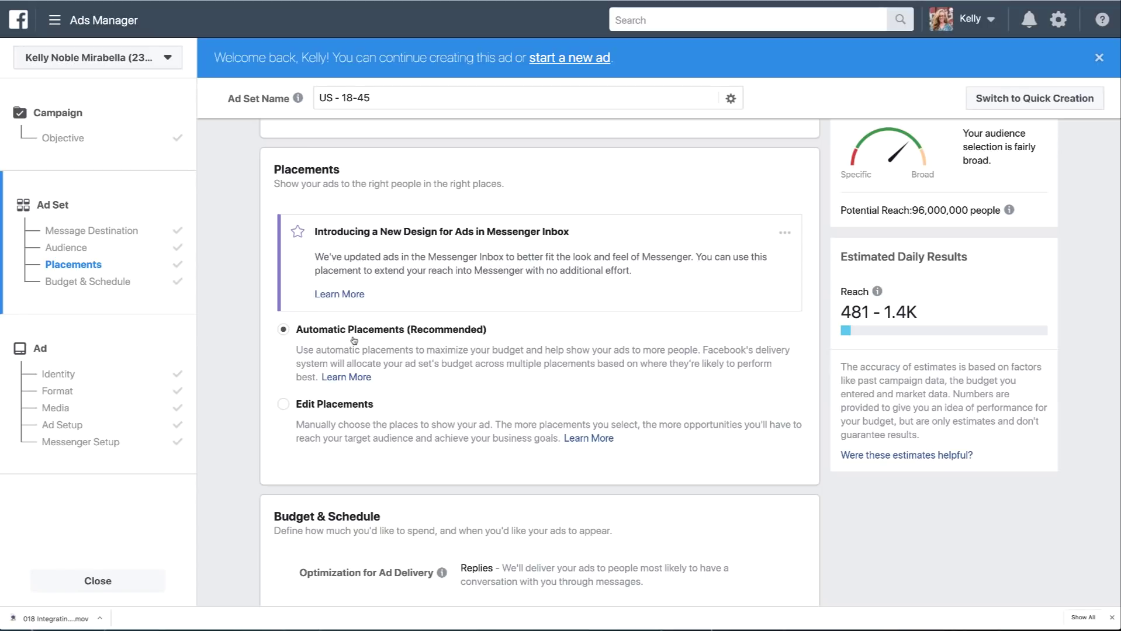
pyautogui.click(319, 408)
pyautogui.scroll(-5, 437, 418)
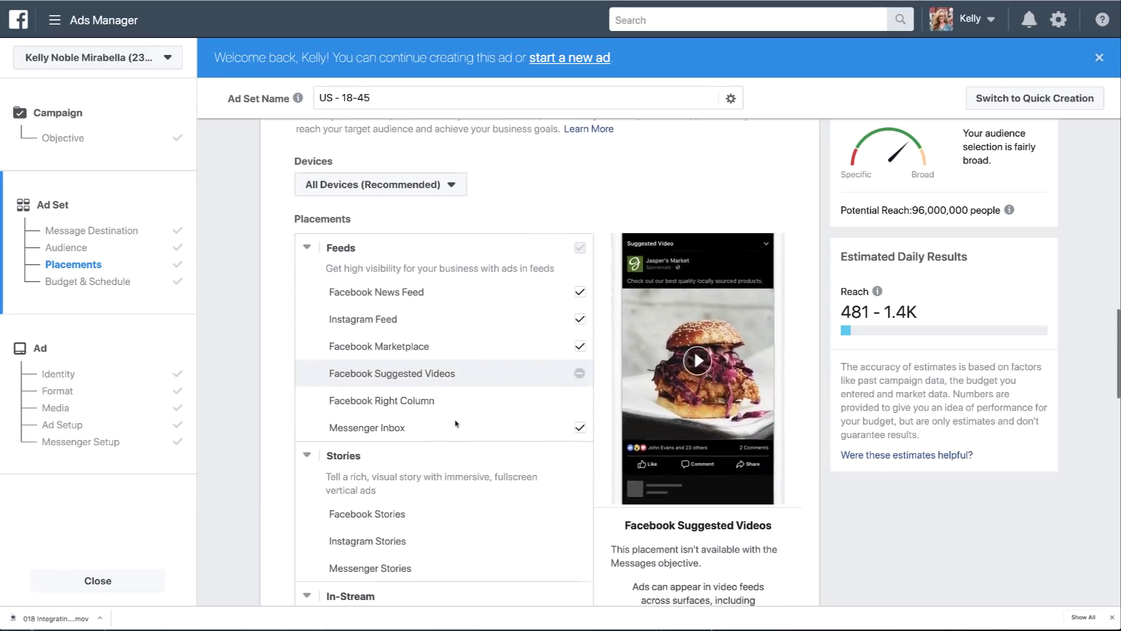
pyautogui.click(580, 313)
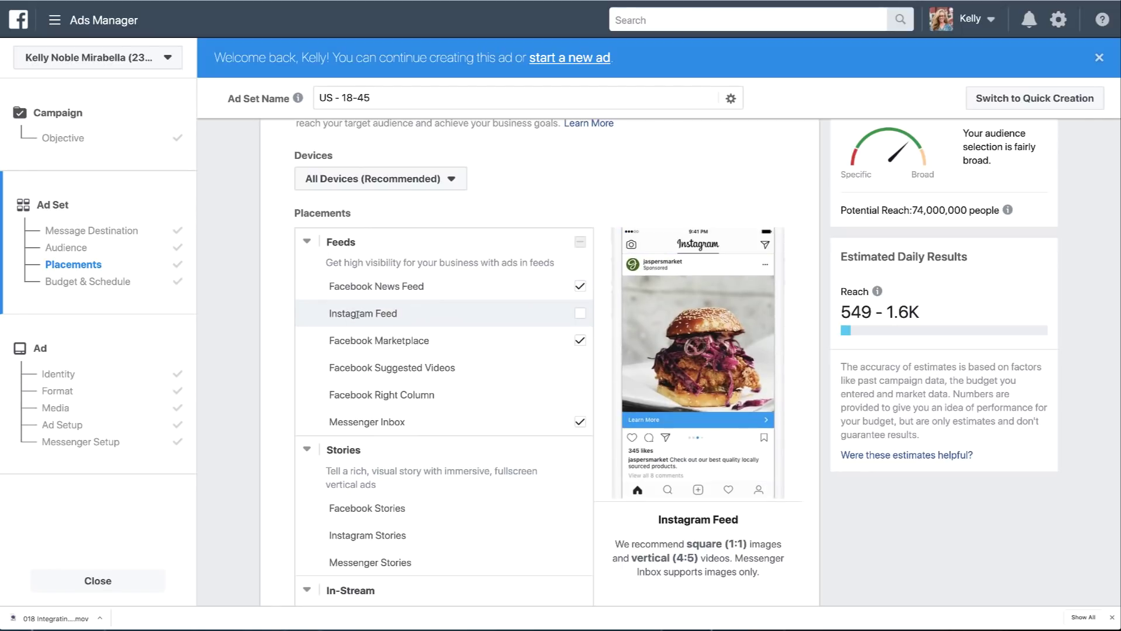
pyautogui.scroll(-10, 469, 325)
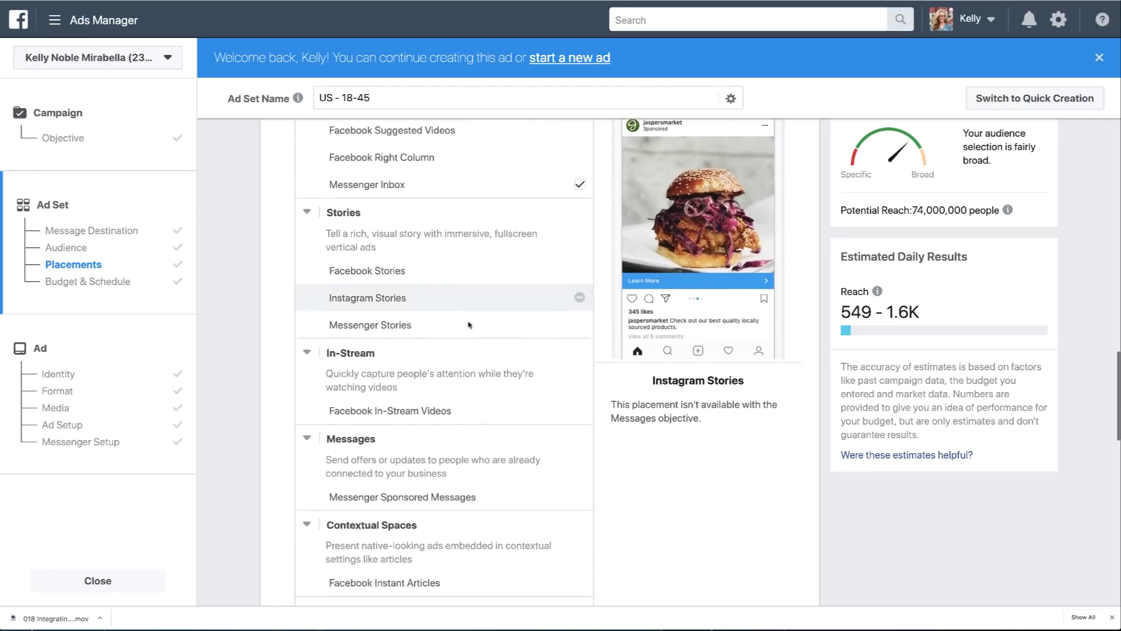
# Accept the $5.00 daily budget and schedule and continue to the ad's Identity and Format
pyautogui.scroll(-4, 469, 325)
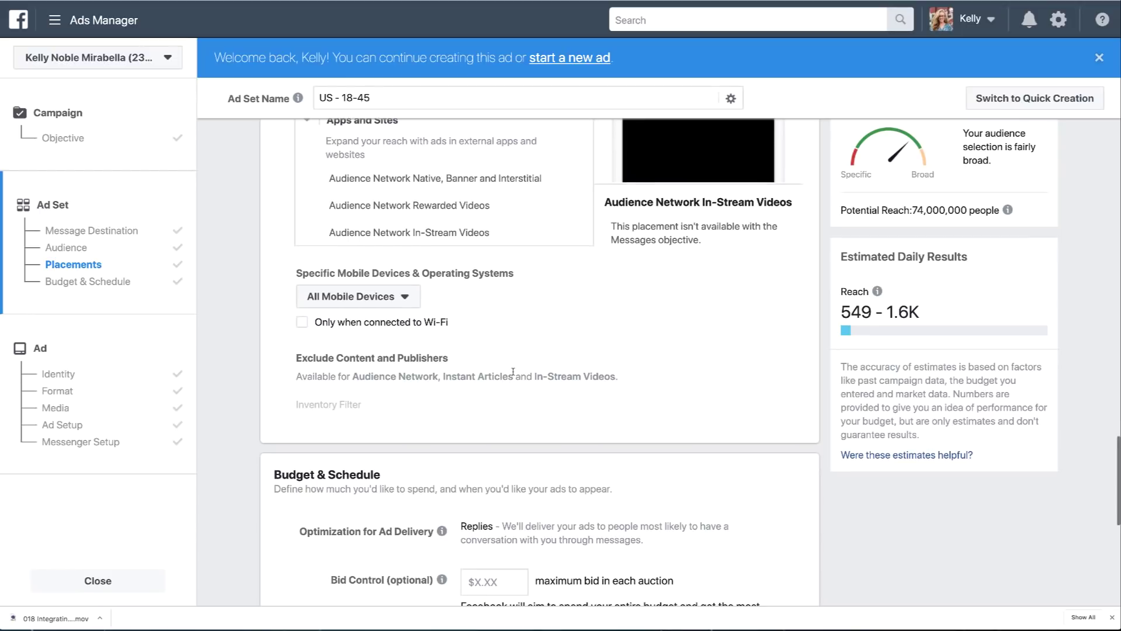
pyautogui.scroll(-2, 507, 375)
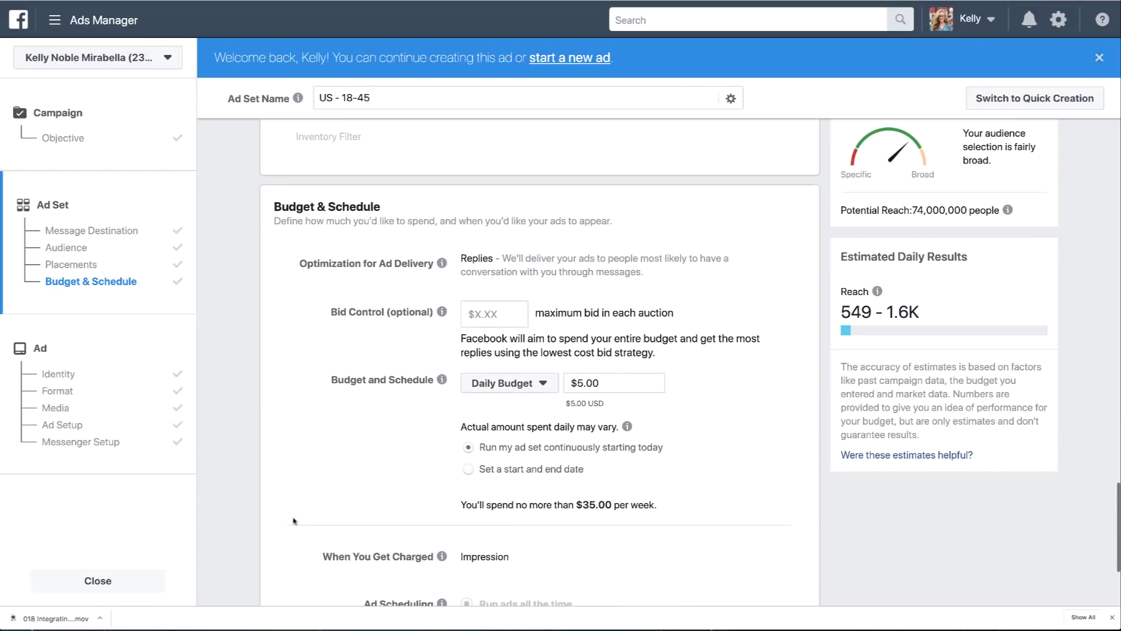
pyautogui.scroll(-3, 392, 430)
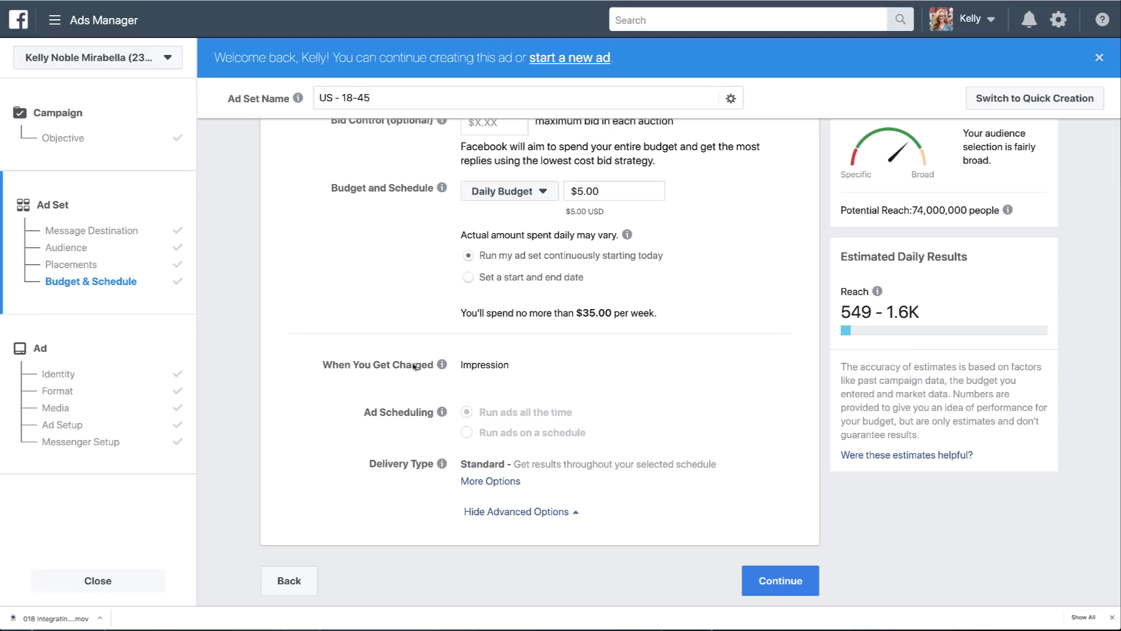
pyautogui.click(760, 576)
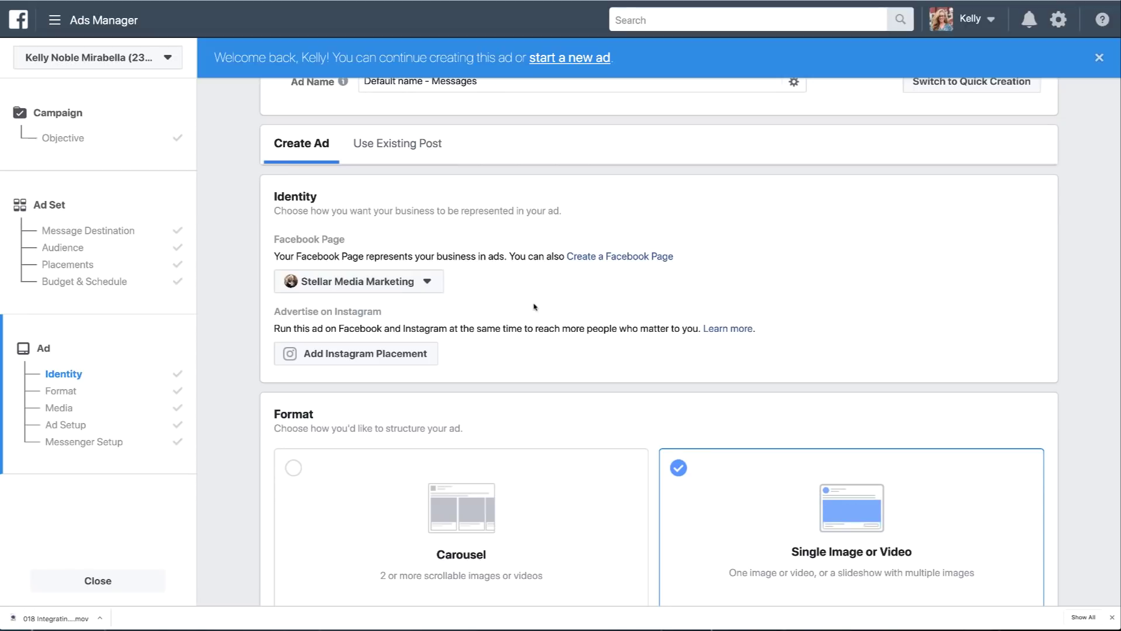
# Upload meghan-holmes-wy_L8W0zcpl-unsplash.jpg as the ad image, after checking the library and stock images
pyautogui.scroll(-3, 533, 307)
pyautogui.scroll(-2, 533, 307)
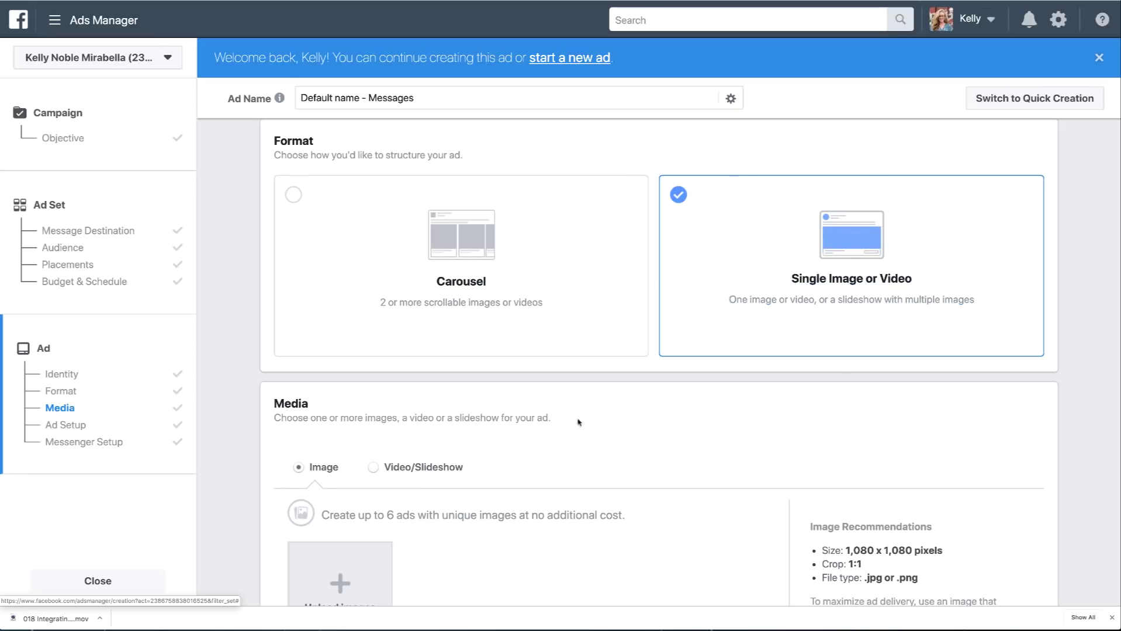
pyautogui.scroll(-3, 593, 430)
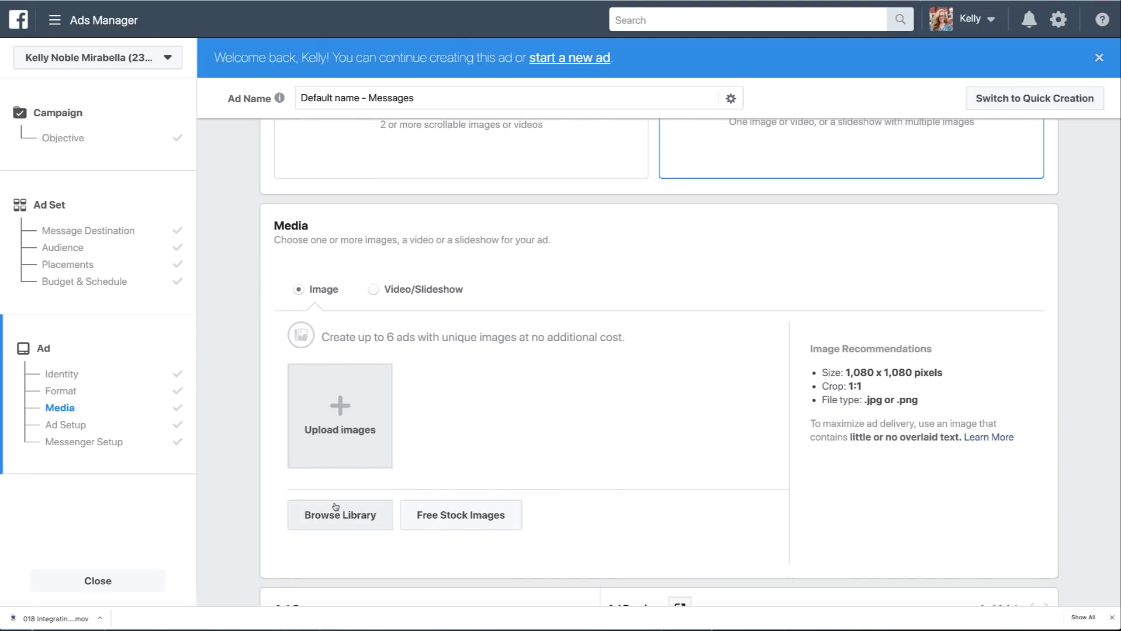
pyautogui.click(328, 516)
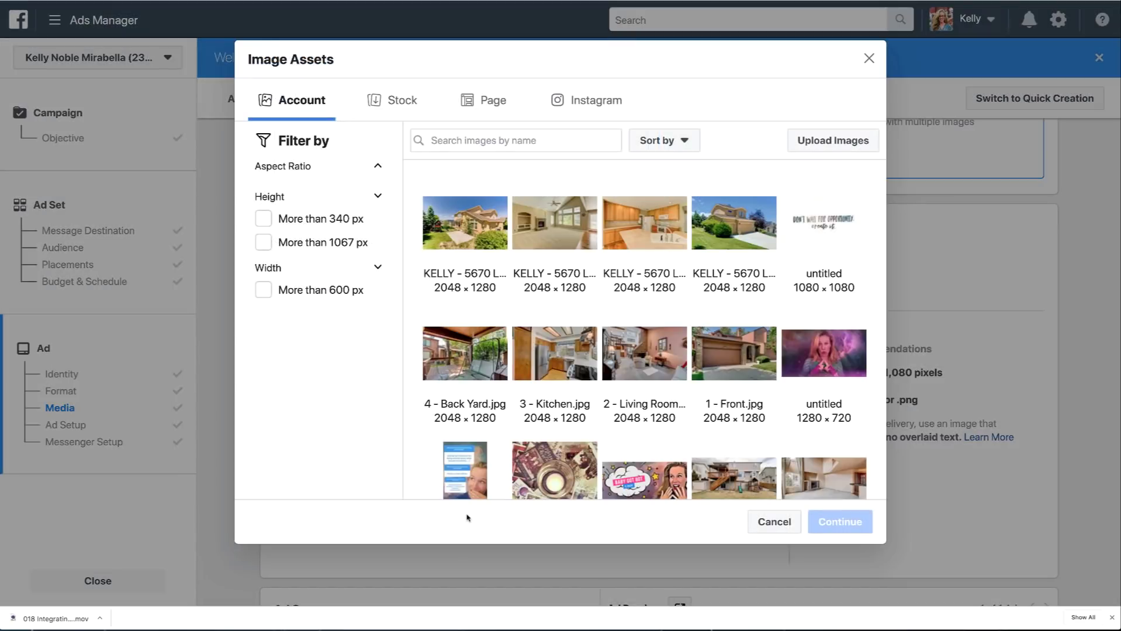
pyautogui.click(867, 58)
pyautogui.click(460, 514)
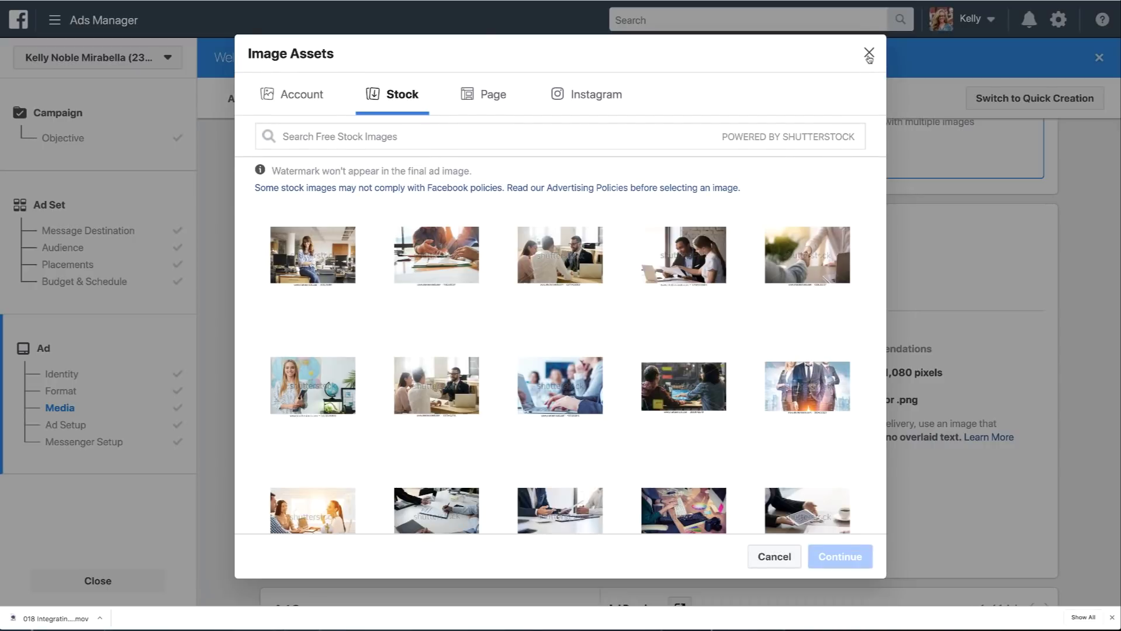
pyautogui.click(868, 58)
pyautogui.click(343, 413)
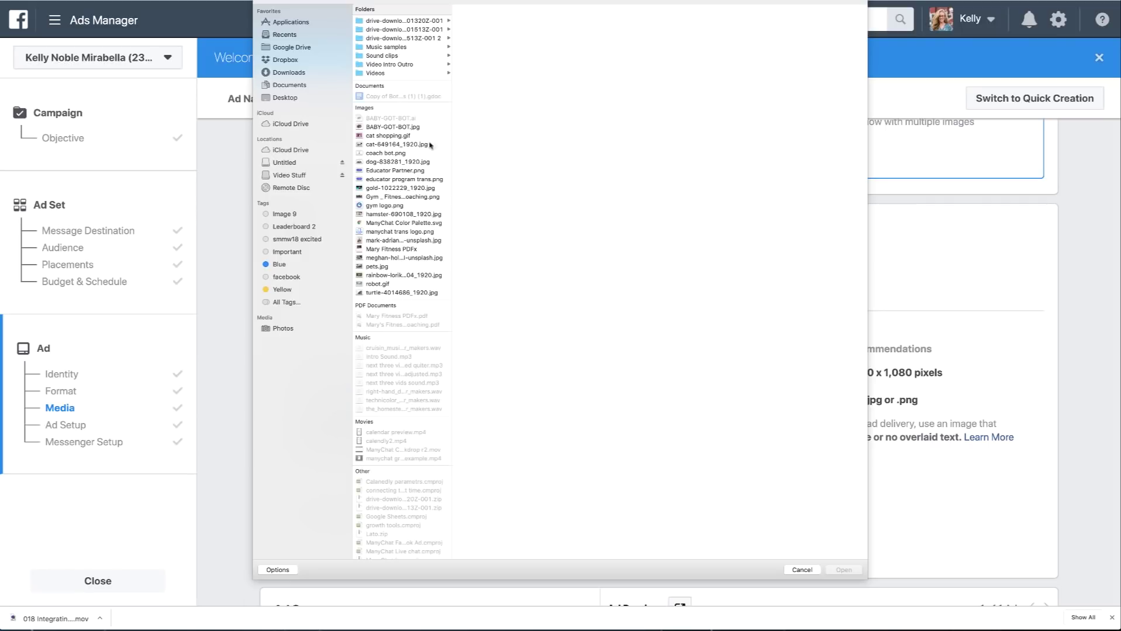
pyautogui.doubleClick(388, 258)
# Paste the primary text, set headline 'Get the guide via Messenger' and description 'Click Send Message now to access guide'
pyautogui.scroll(-5, 563, 376)
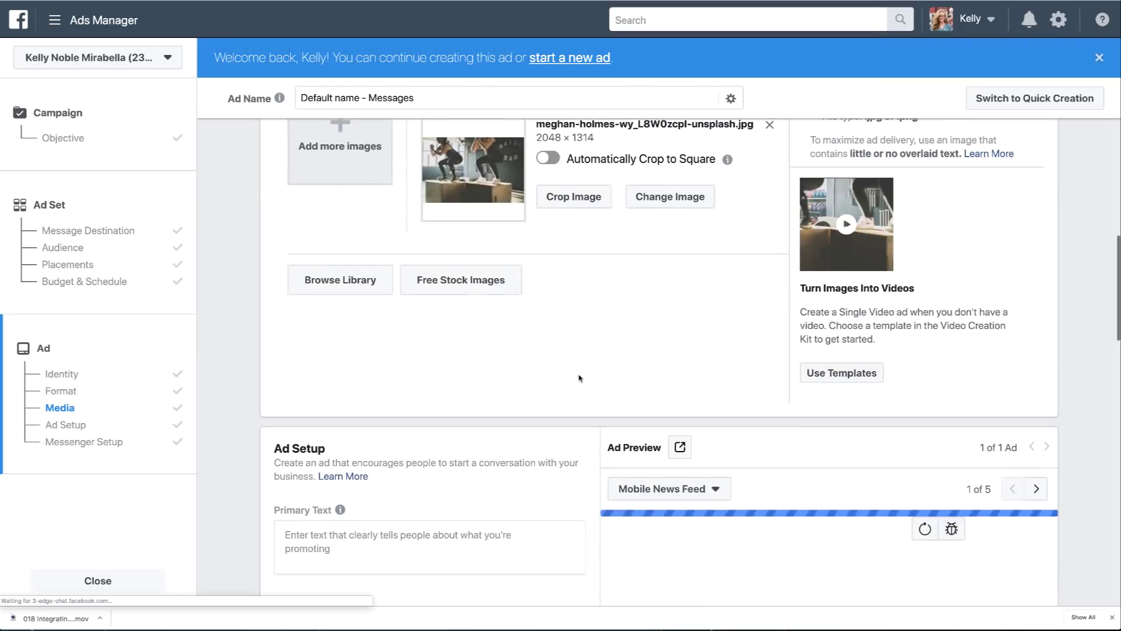
pyautogui.scroll(-3, 579, 379)
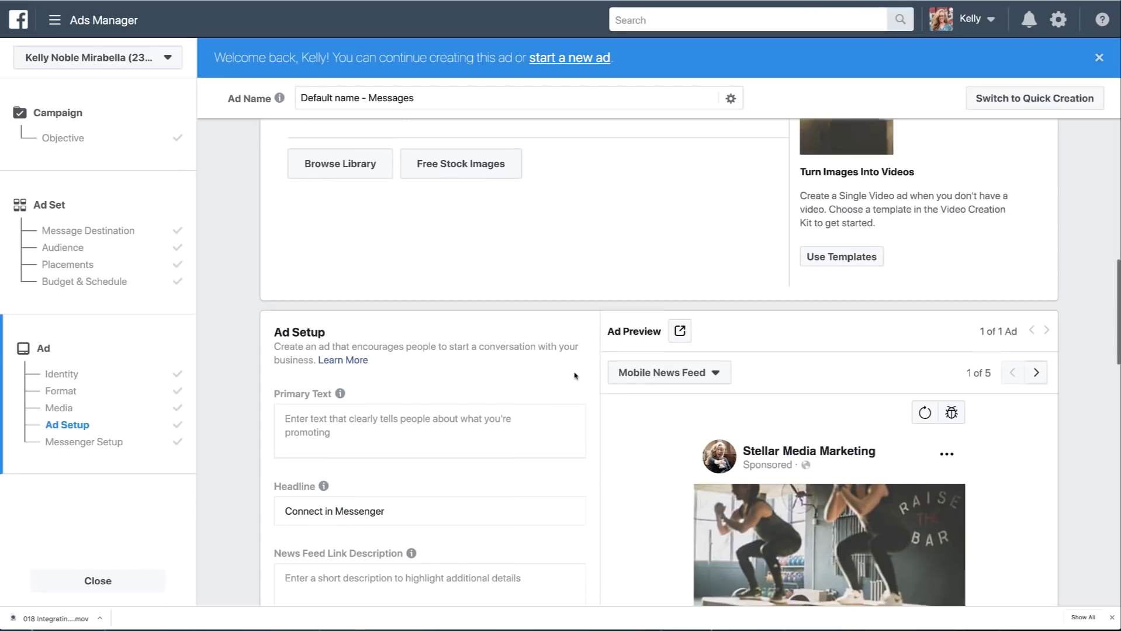
pyautogui.scroll(-2, 575, 376)
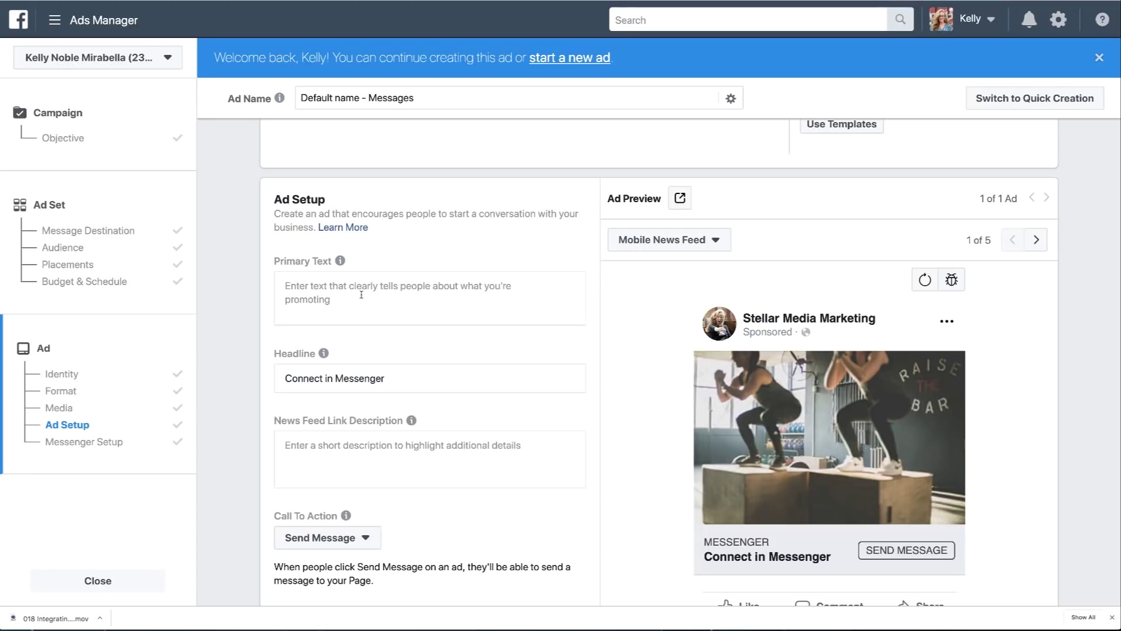
pyautogui.click(361, 294)
pyautogui.write('Get your free 5-day fitness plan now and start the summer off with a bang!')
pyautogui.scroll(-2, 380, 292)
pyautogui.tripleClick(412, 283)
pyautogui.write('Get the guide via Messenger')
pyautogui.click(411, 358)
pyautogui.write('Click Send Message now to access guide')
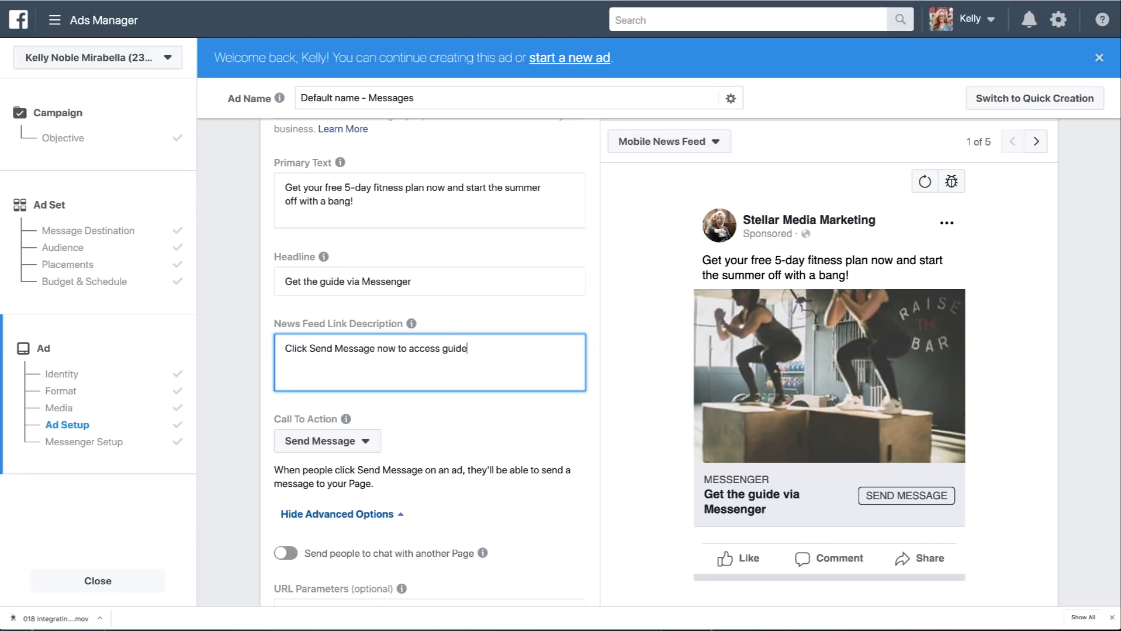
# Keep Send Message as the call to action and scroll to Messenger Setup
pyautogui.scroll(-2, 411, 357)
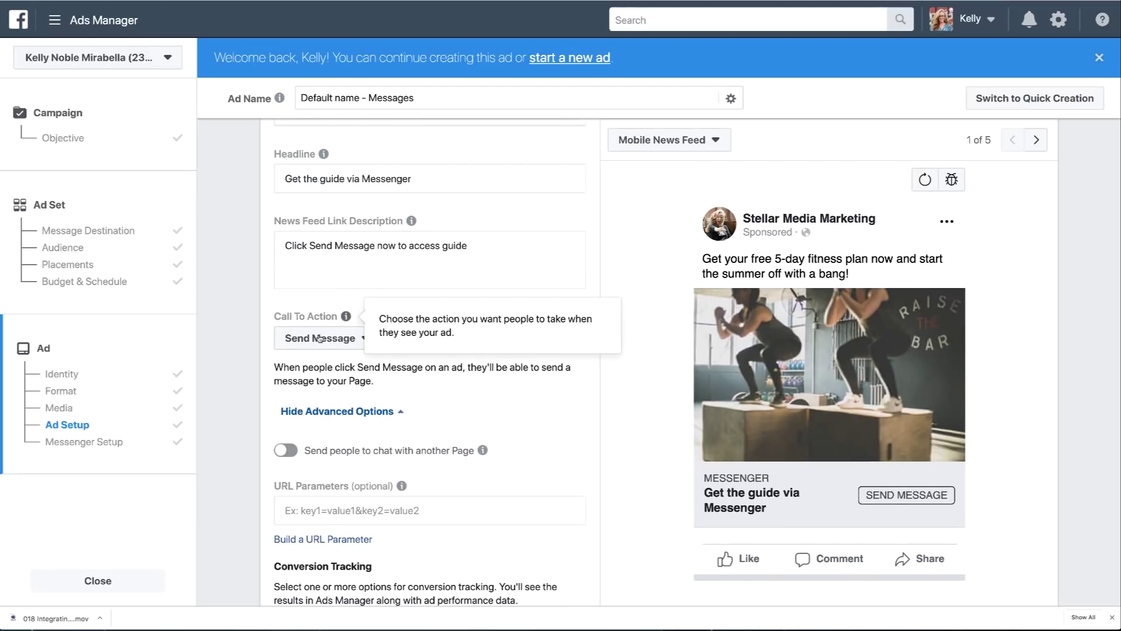
pyautogui.click(318, 338)
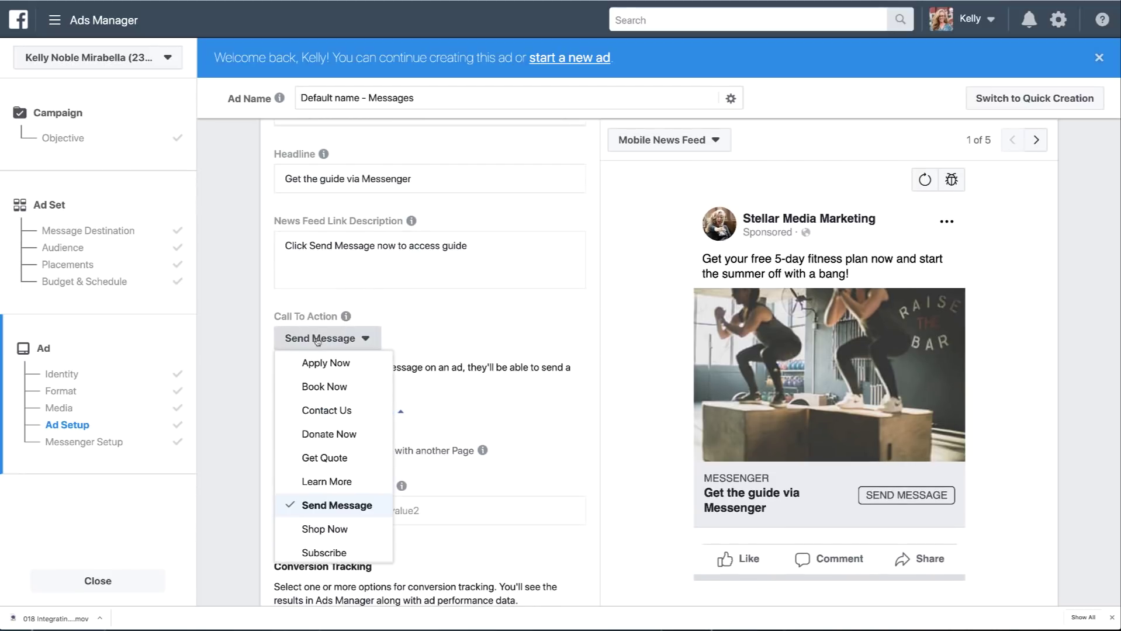
pyautogui.click(338, 506)
pyautogui.scroll(-10, 514, 343)
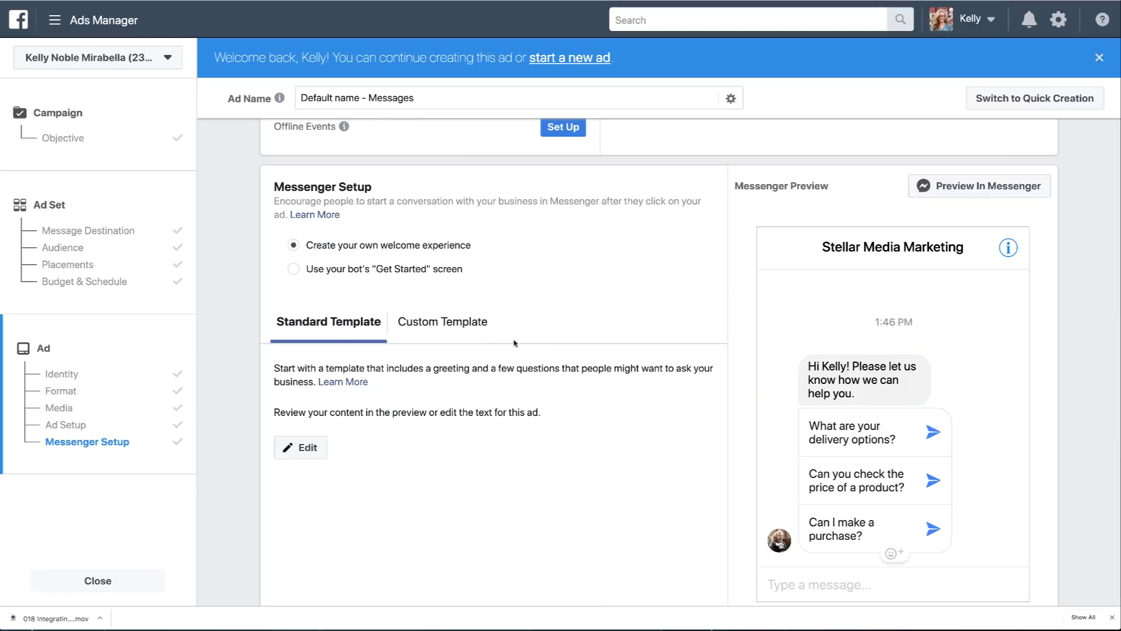
# Start a new custom welcome template and view its default JSON code
pyautogui.click(460, 325)
pyautogui.scroll(-4, 537, 478)
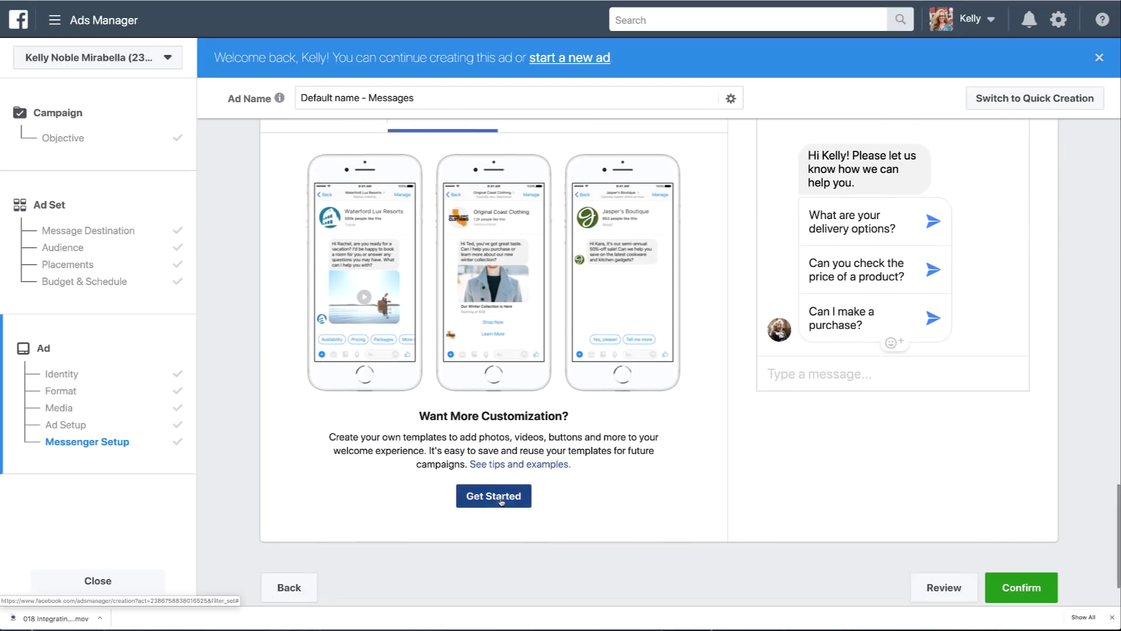
pyautogui.click(489, 494)
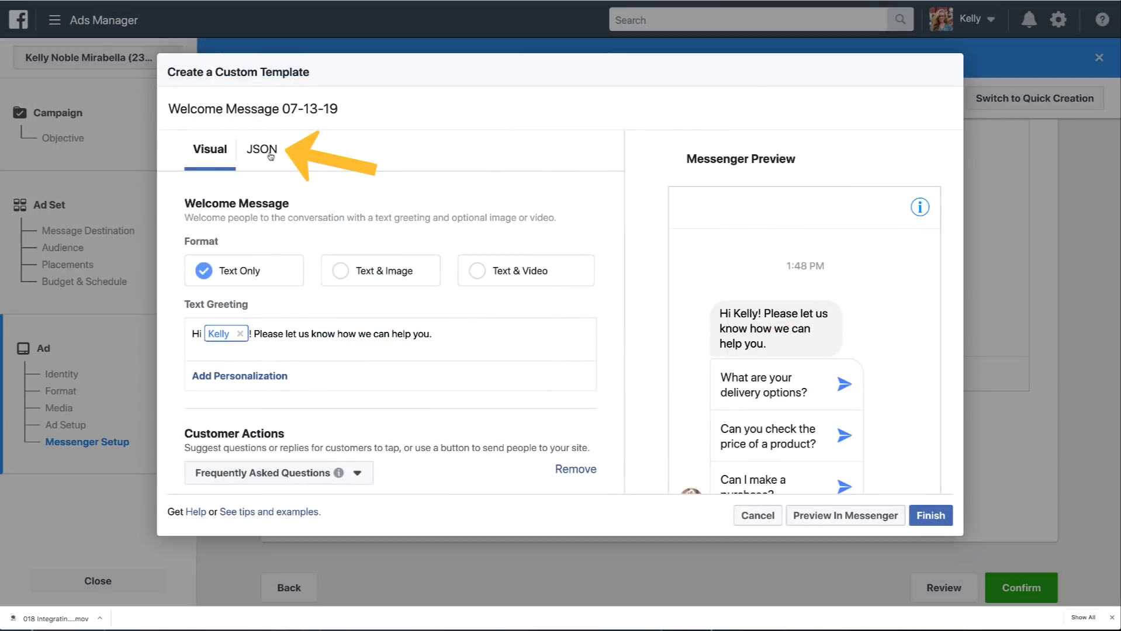
pyautogui.click(267, 152)
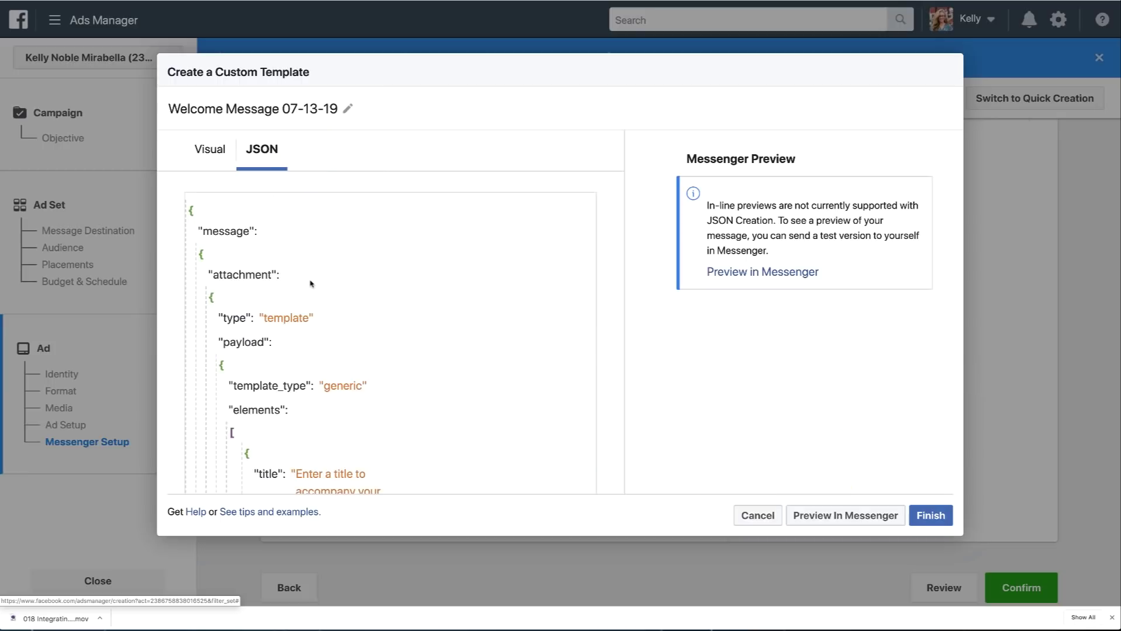
pyautogui.scroll(-12, 311, 284)
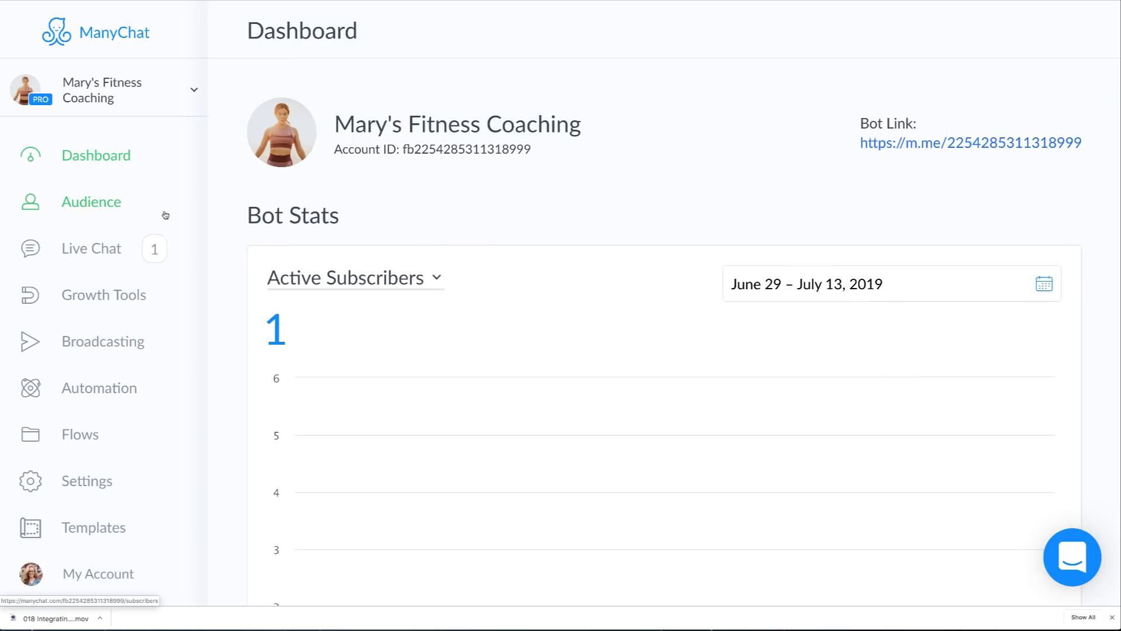
# Create a new Facebook Ads JSON growth tool from ManyChat's Growth Tools list
pyautogui.click(104, 296)
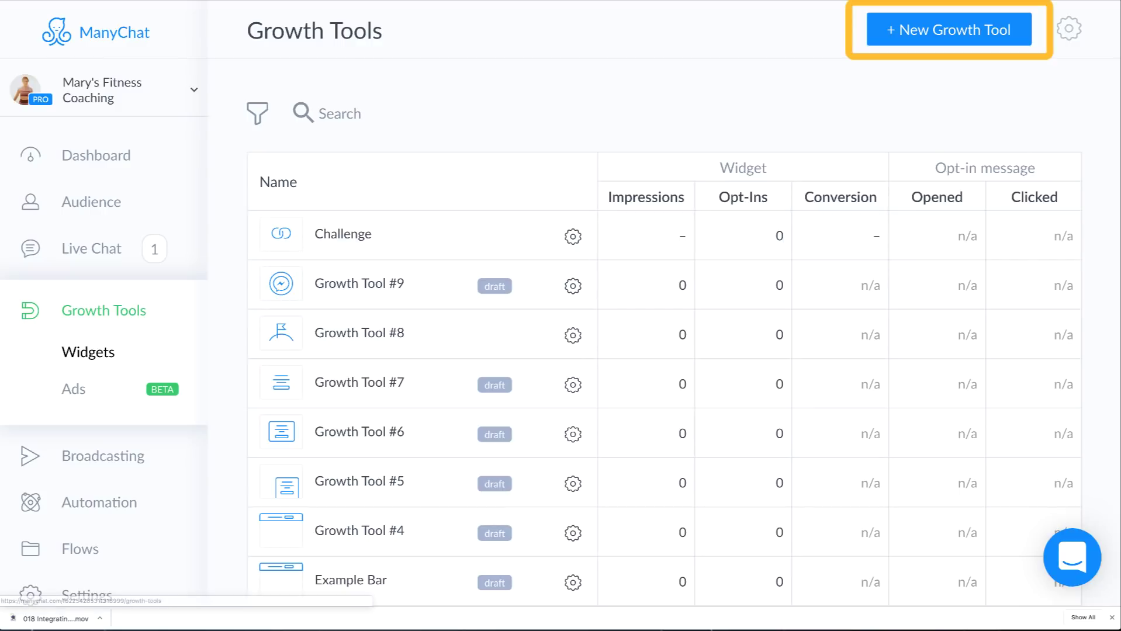
pyautogui.click(938, 37)
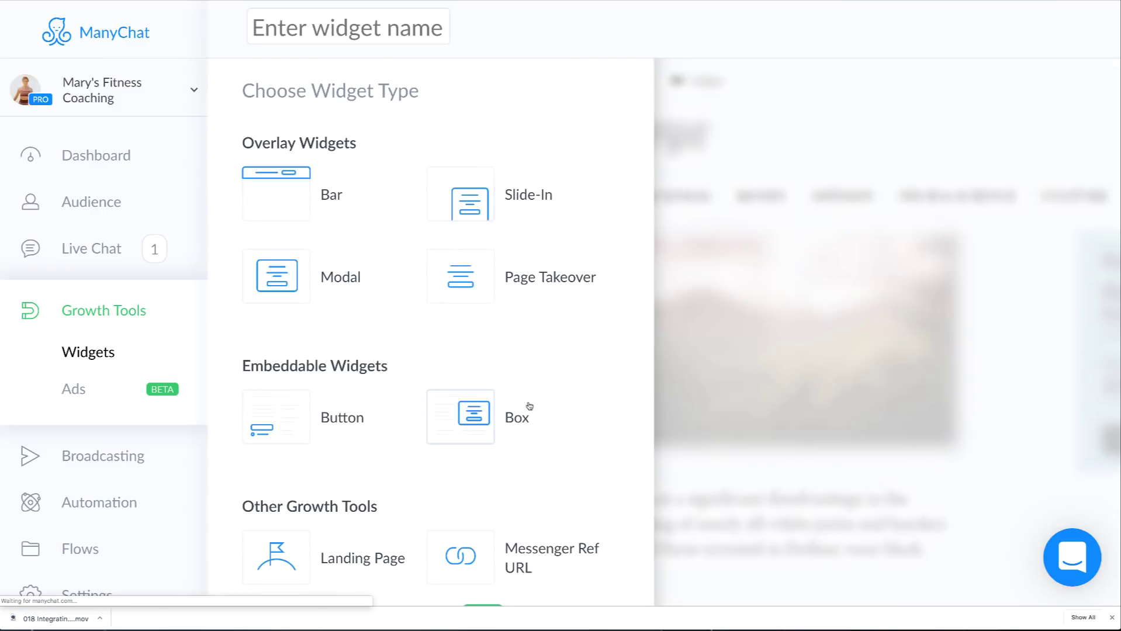
pyautogui.scroll(-5, 526, 413)
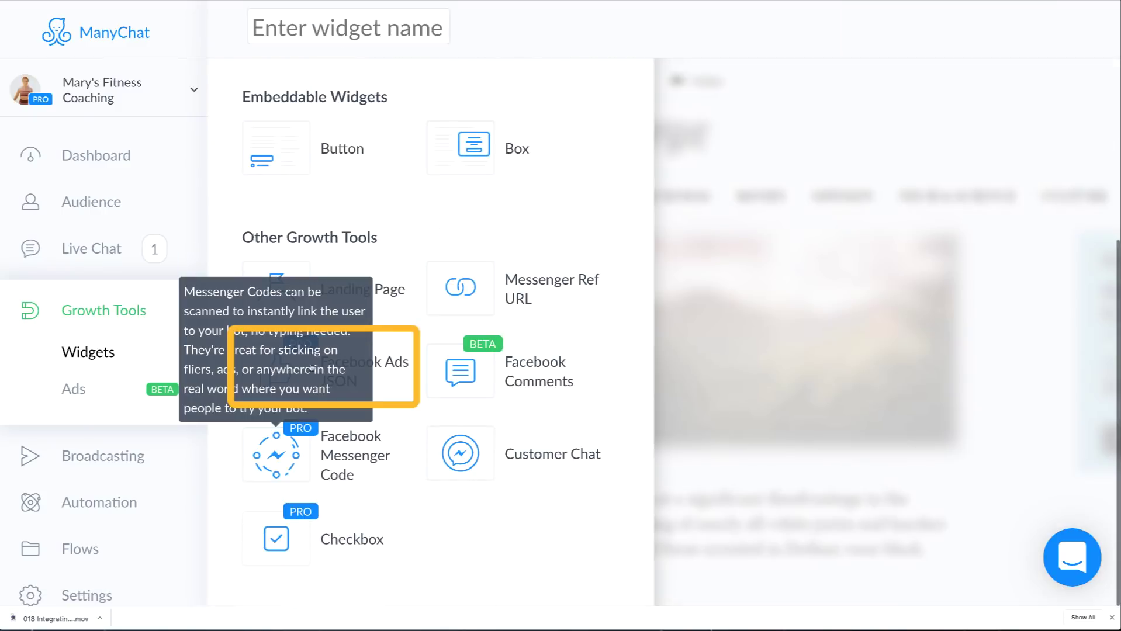
pyautogui.click(292, 366)
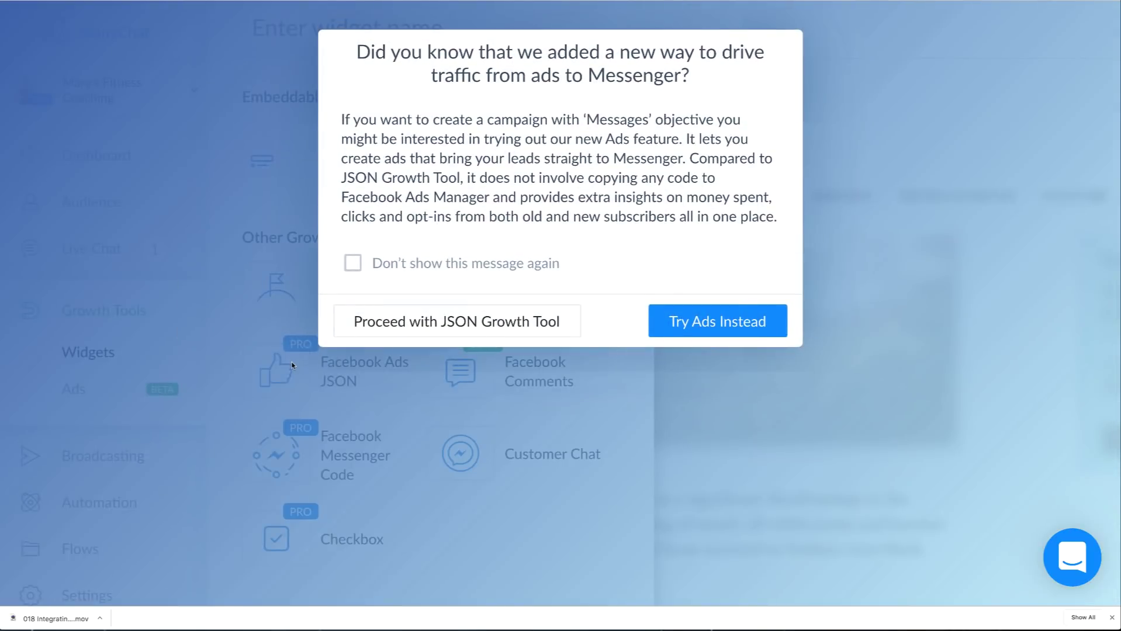
pyautogui.click(476, 327)
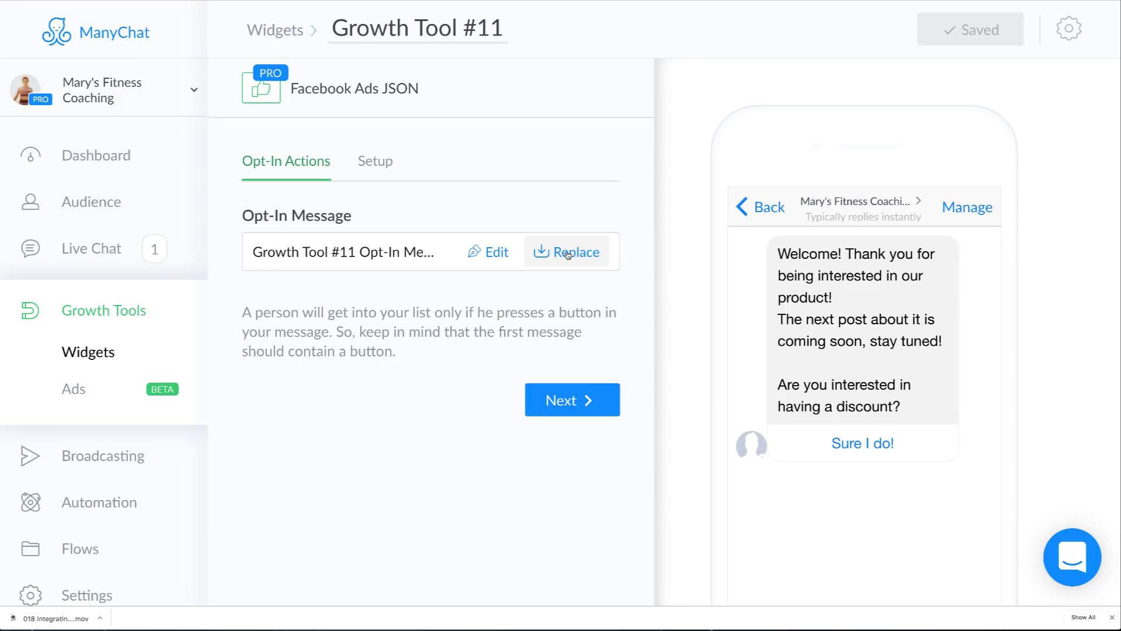
# Rewrite the opt-in message to offer the free 5 day fitness plan and delete the Sure I do! step
pyautogui.click(506, 258)
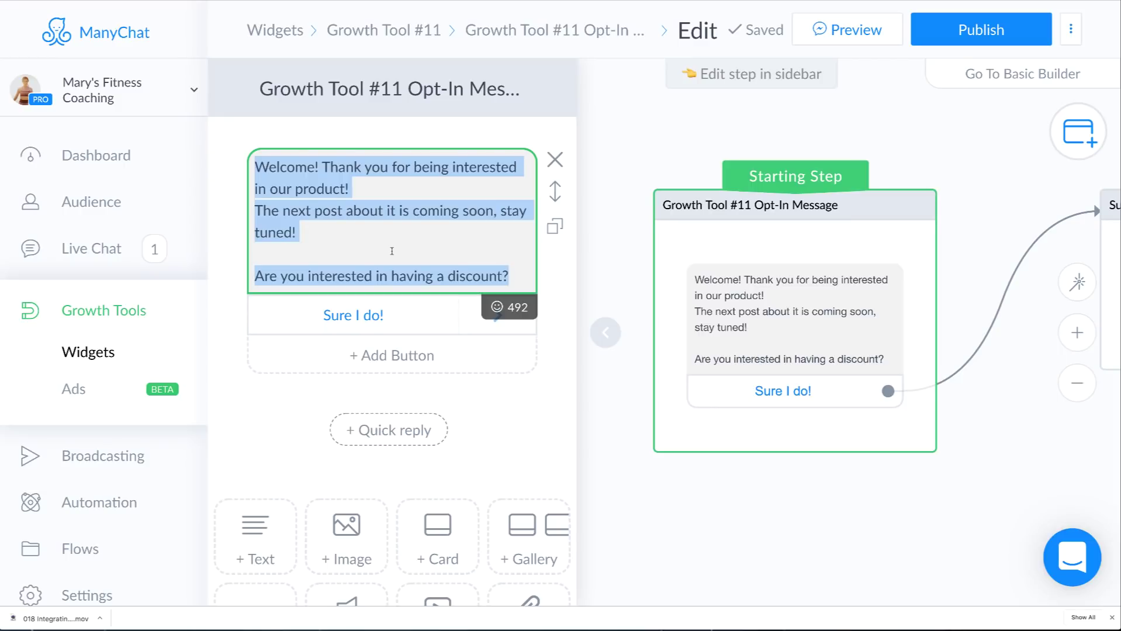
pyautogui.click(300, 188)
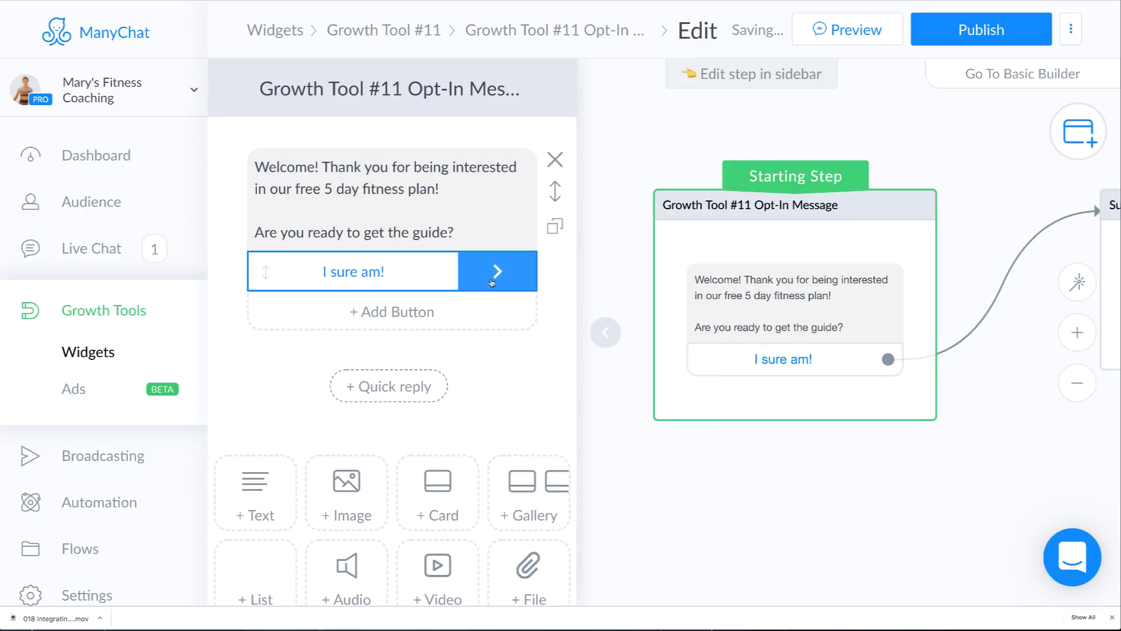
pyautogui.moveTo(883, 558); pyautogui.dragTo(602, 508)
pyautogui.click(908, 196)
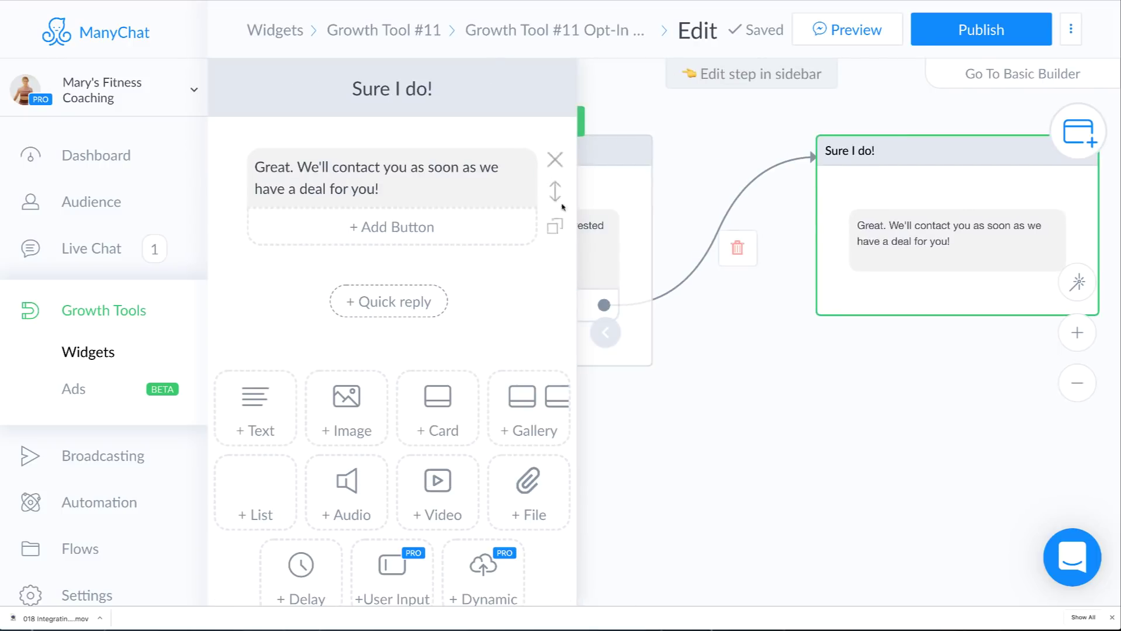
pyautogui.click(873, 118)
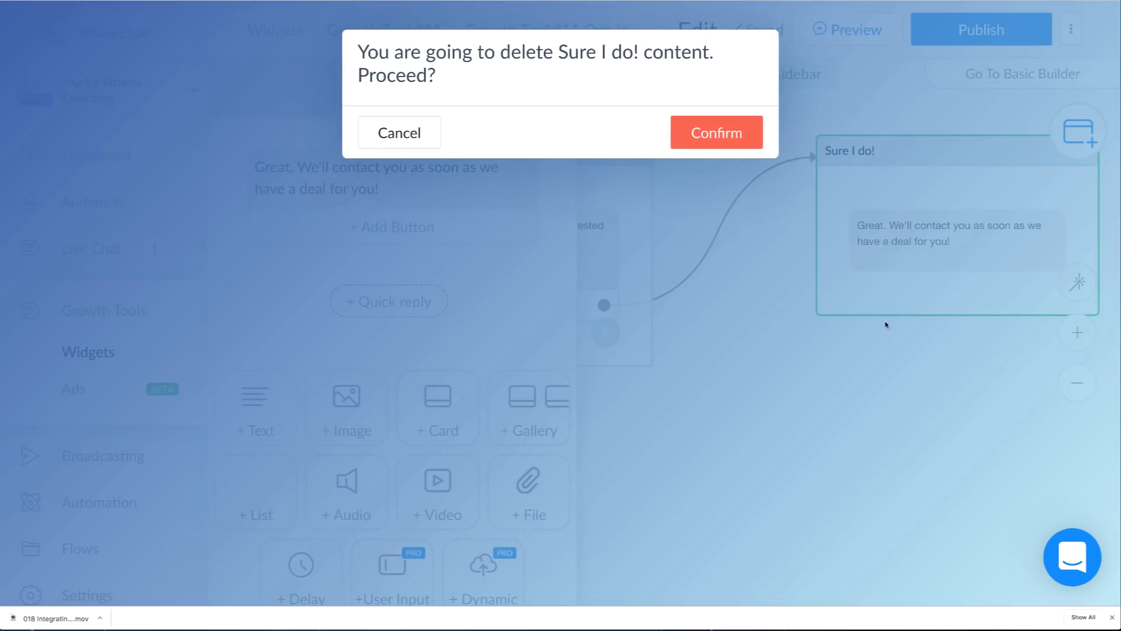
pyautogui.click(727, 123)
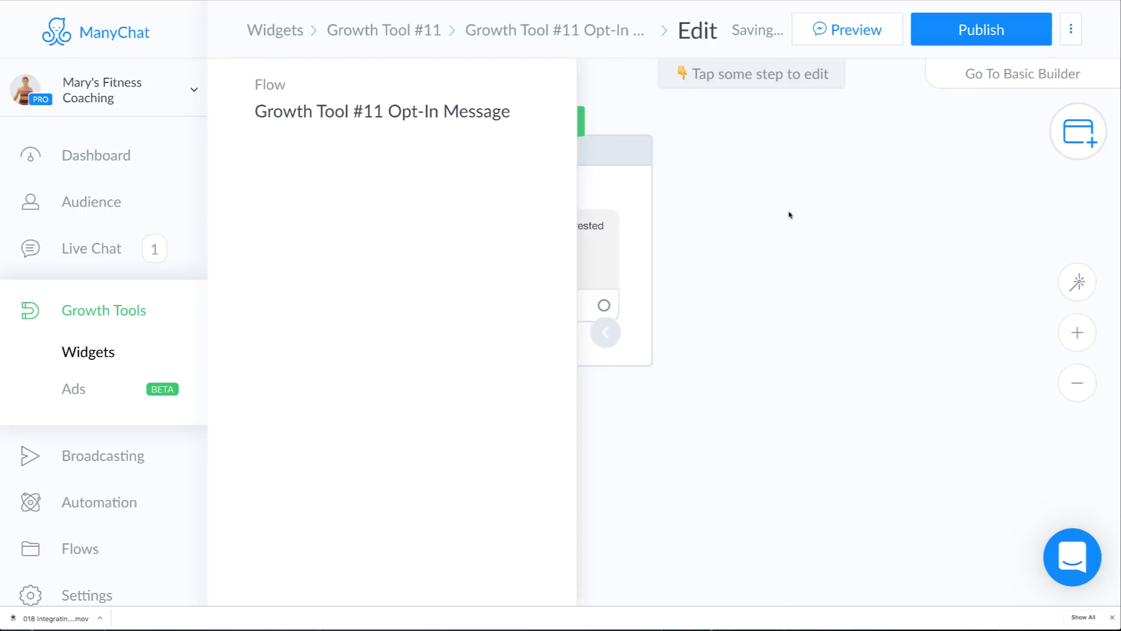
# Make the I sure am! button start the Fitness Plan Delivery flow, then publish
pyautogui.moveTo(606, 305); pyautogui.dragTo(796, 205)
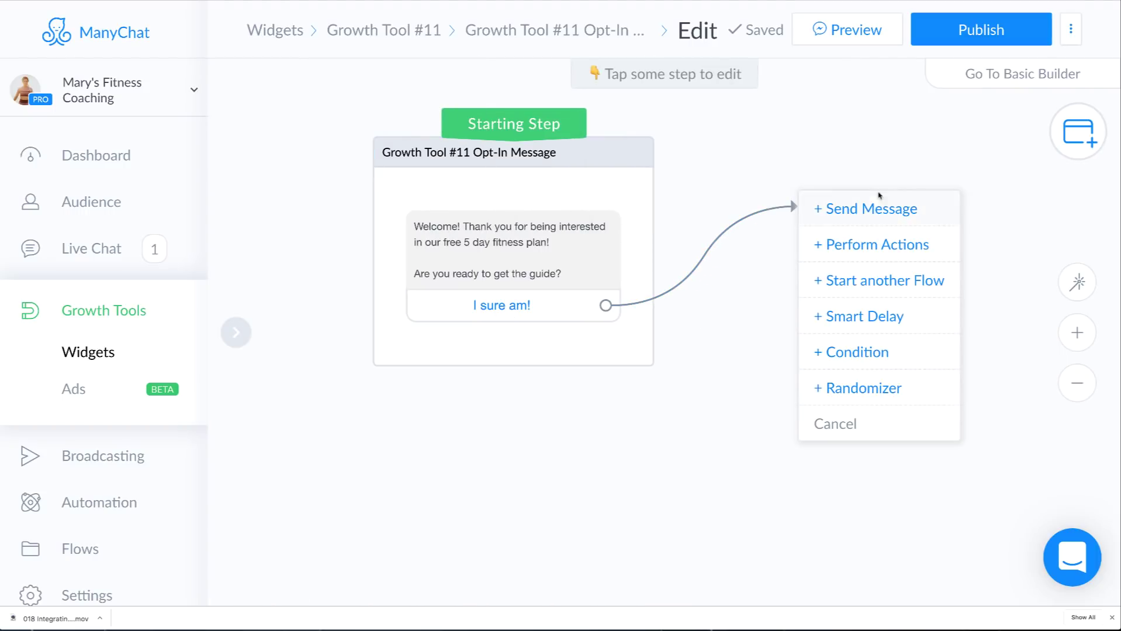
pyautogui.click(865, 280)
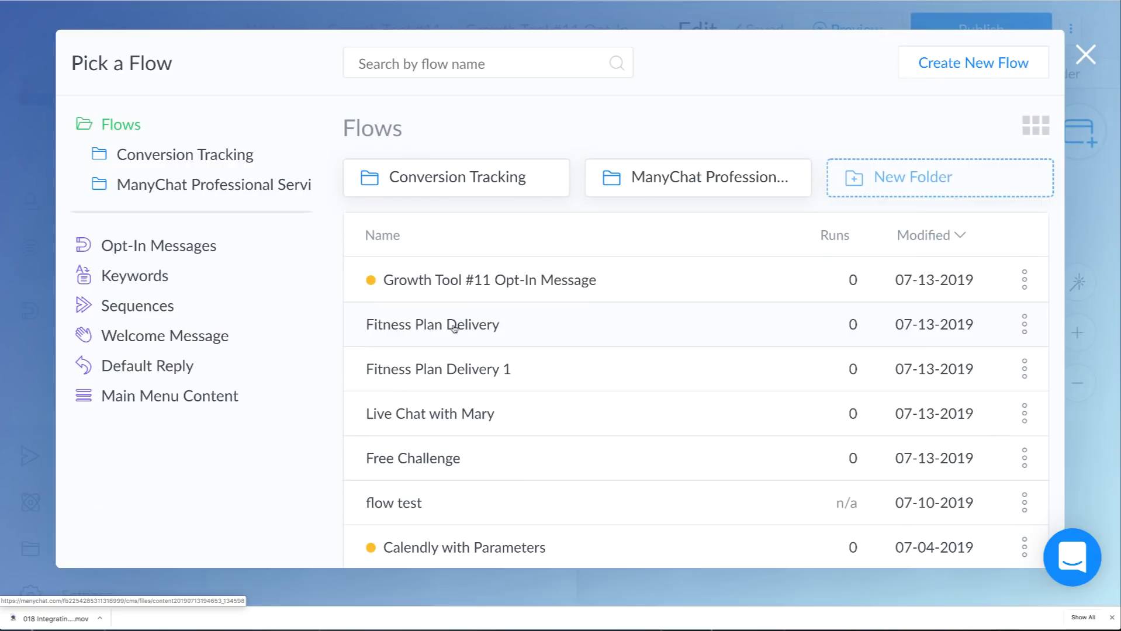
pyautogui.click(454, 328)
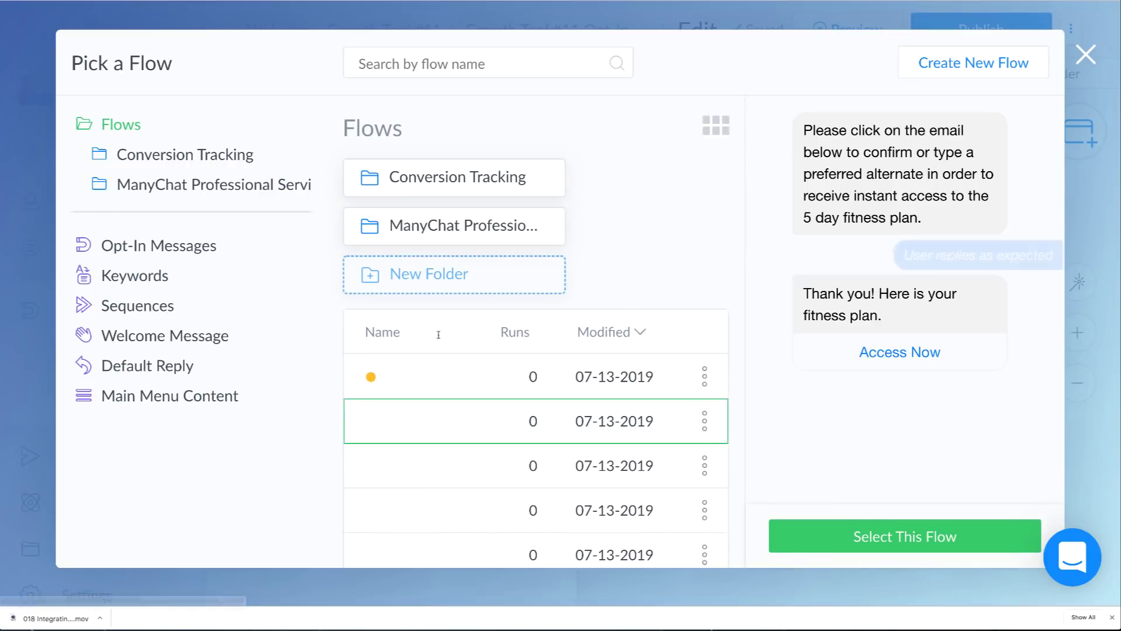
pyautogui.click(876, 540)
pyautogui.click(779, 470)
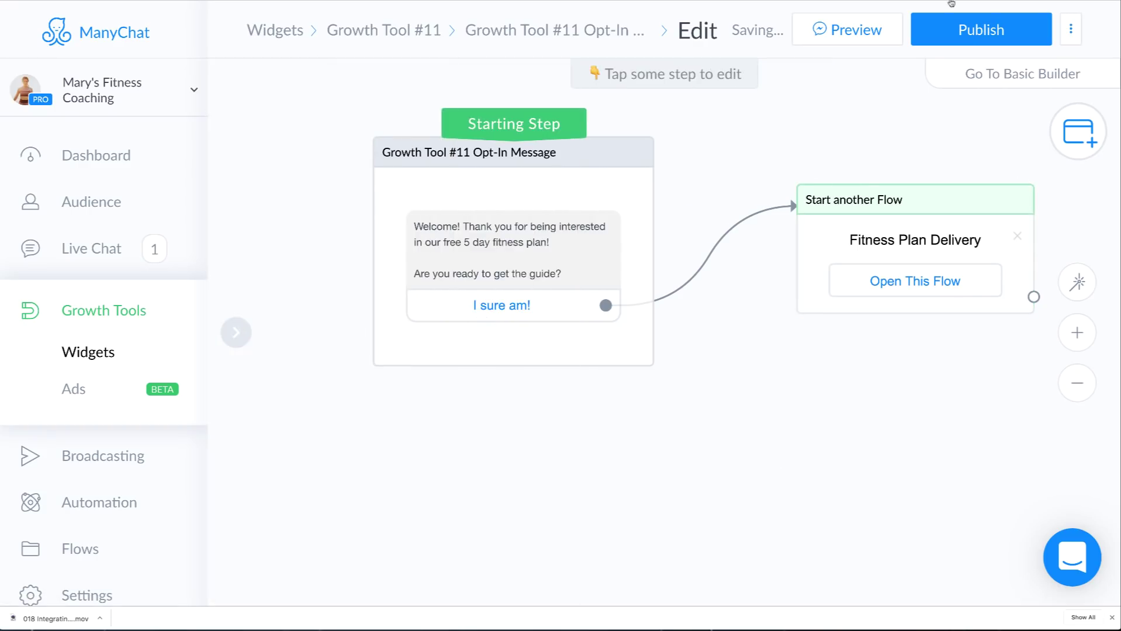
pyautogui.click(973, 32)
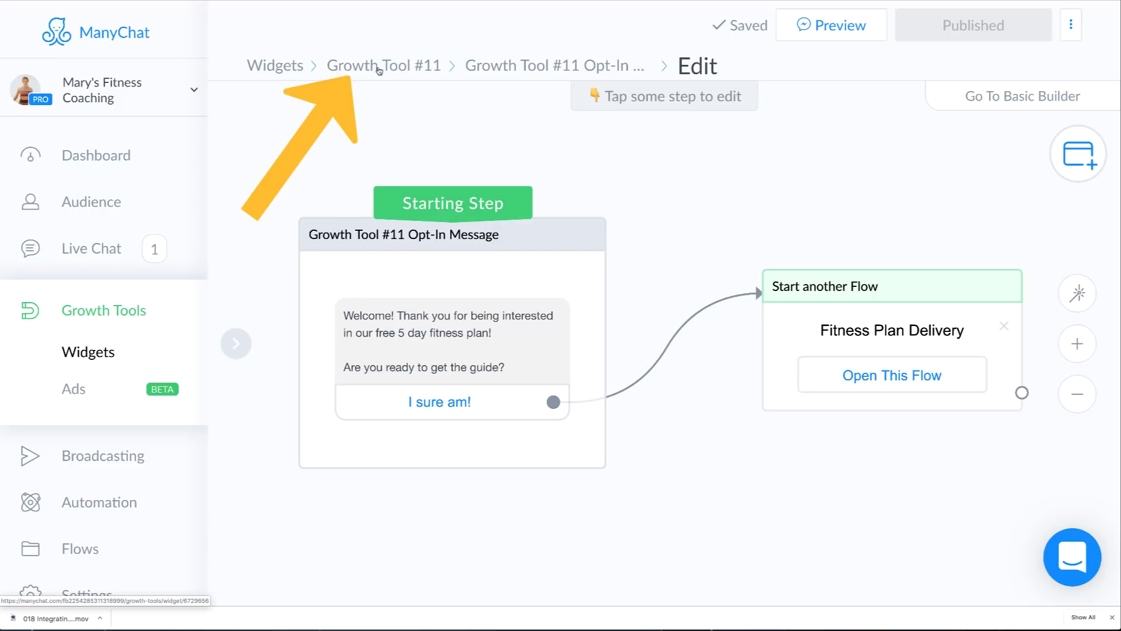
# Open Growth Tool #11's Setup page to show its generated Facebook Ads JSON code
pyautogui.click(407, 71)
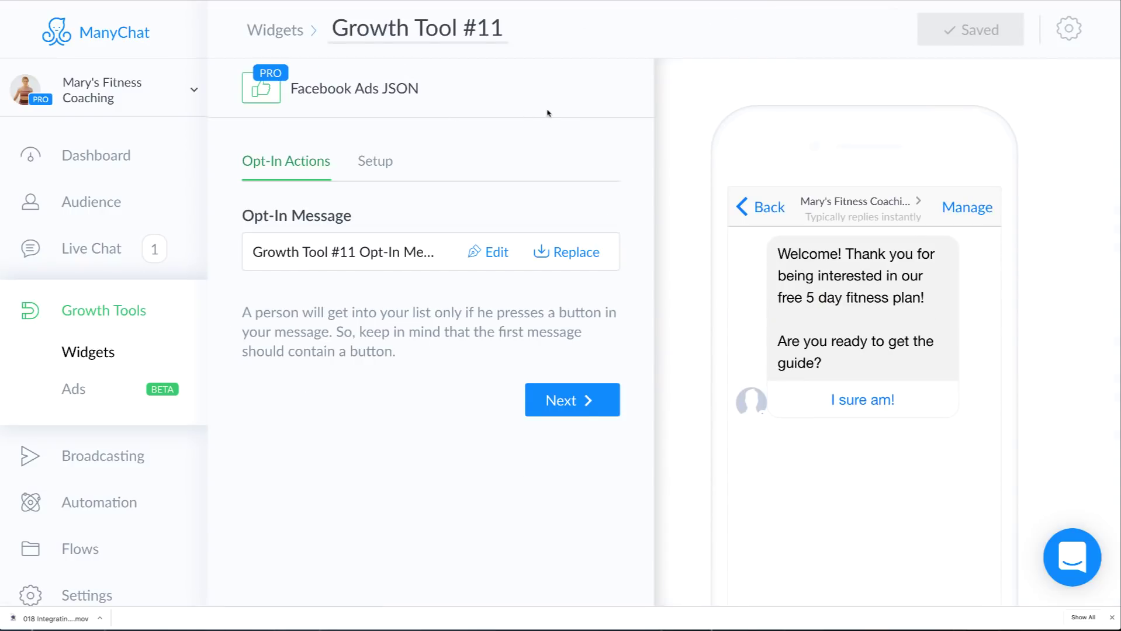
pyautogui.click(572, 401)
pyautogui.scroll(-3, 466, 255)
pyautogui.scroll(-5, 466, 256)
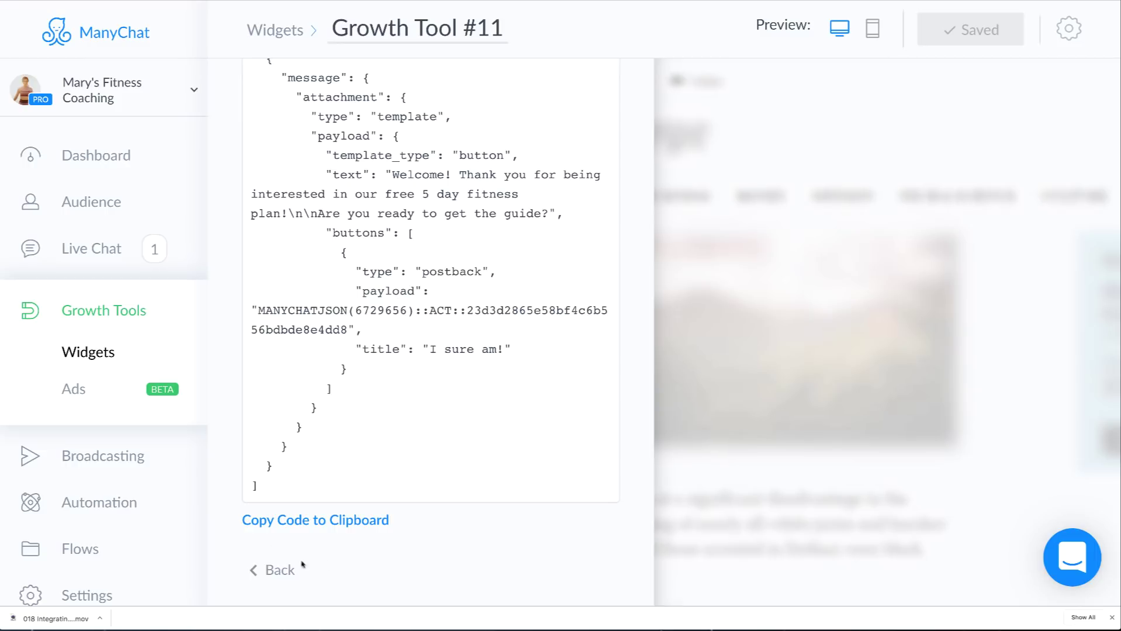
# Copy ManyChat's Facebook Ads JSON code for the free 5 day fitness plan growth tool
pyautogui.click(314, 521)
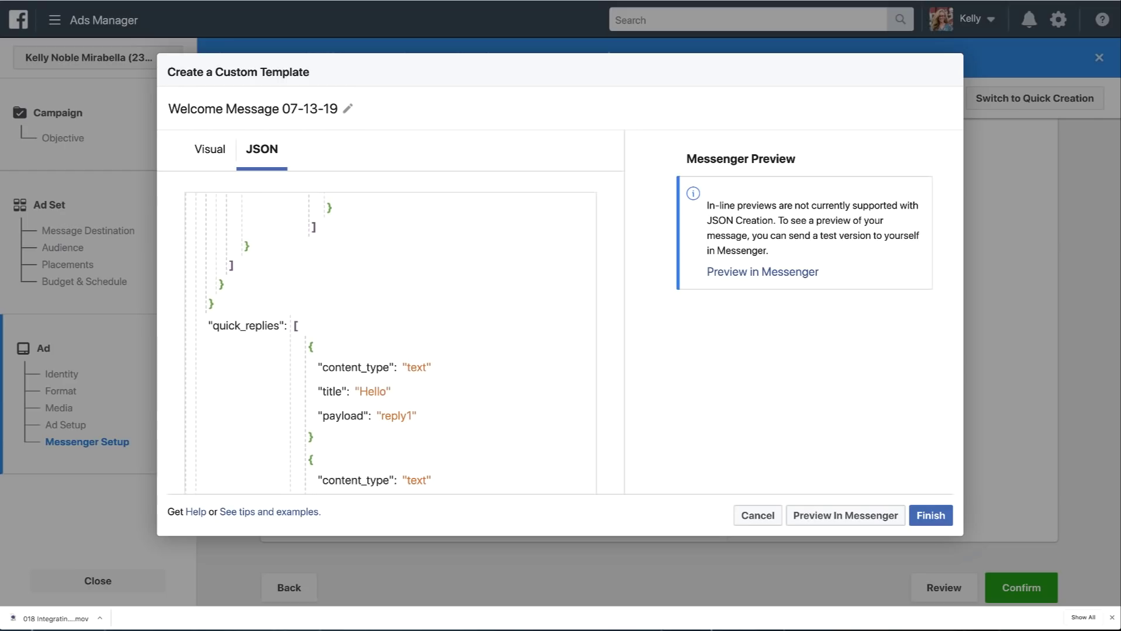
pyautogui.scroll(-2, 367, 291)
pyautogui.scroll(15, 368, 290)
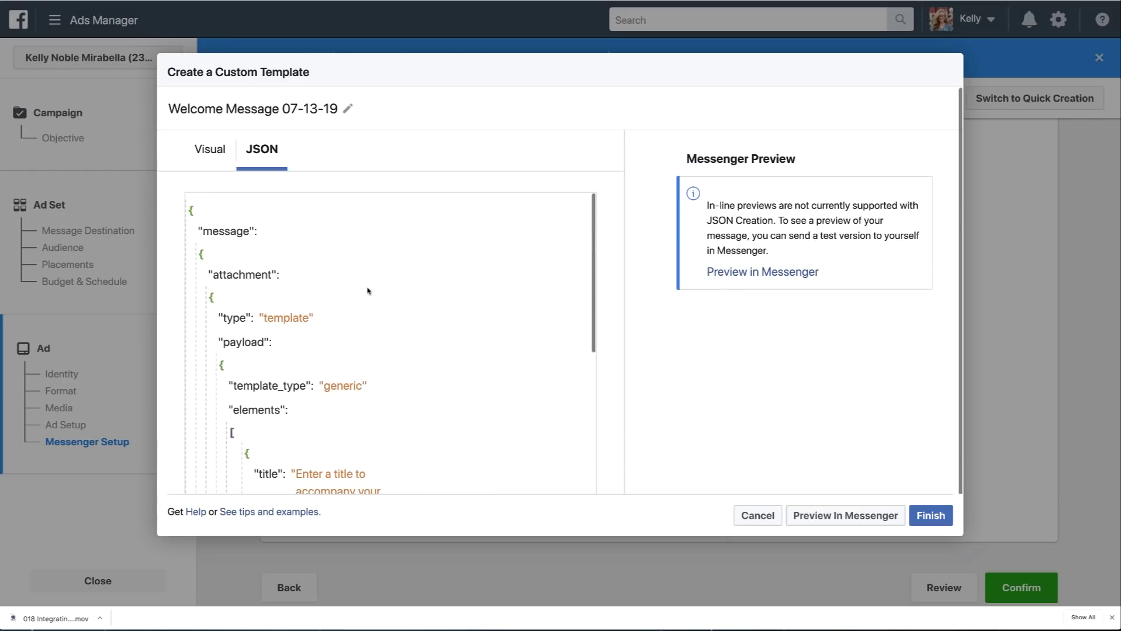
pyautogui.moveTo(190, 204); pyautogui.dragTo(312, 518)
pyautogui.scroll(-10, 420, 339)
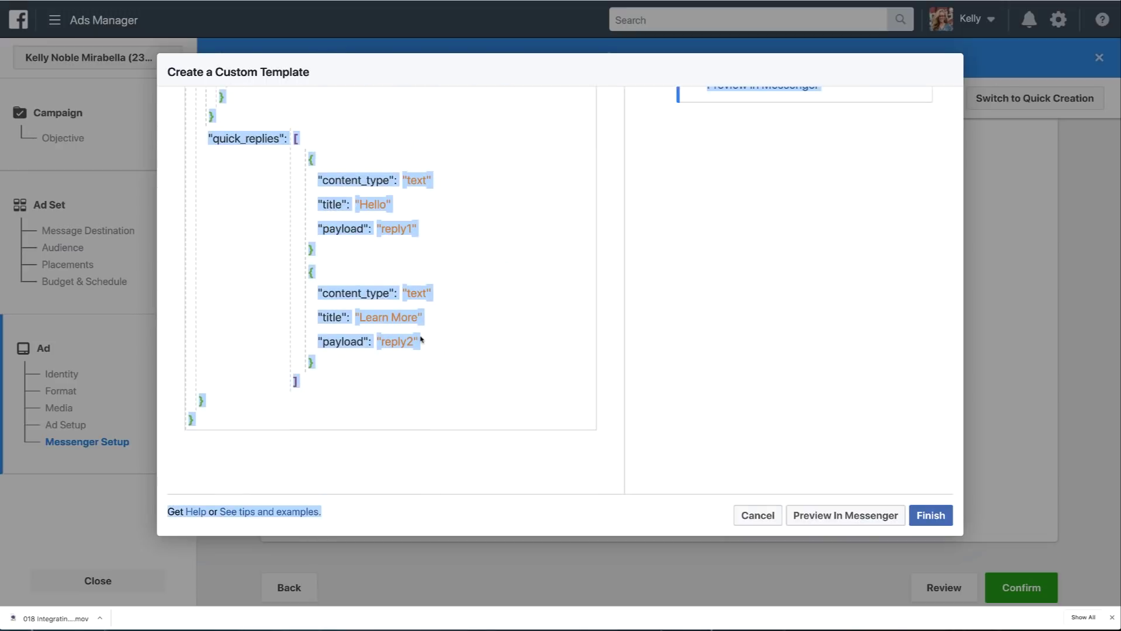
# Clear the default JSON in the custom welcome editor and replace it with ManyChat's fitness plan code
pyautogui.click(386, 390)
pyautogui.hotkey('ctrl', 'a')
pyautogui.press('BackSpace')
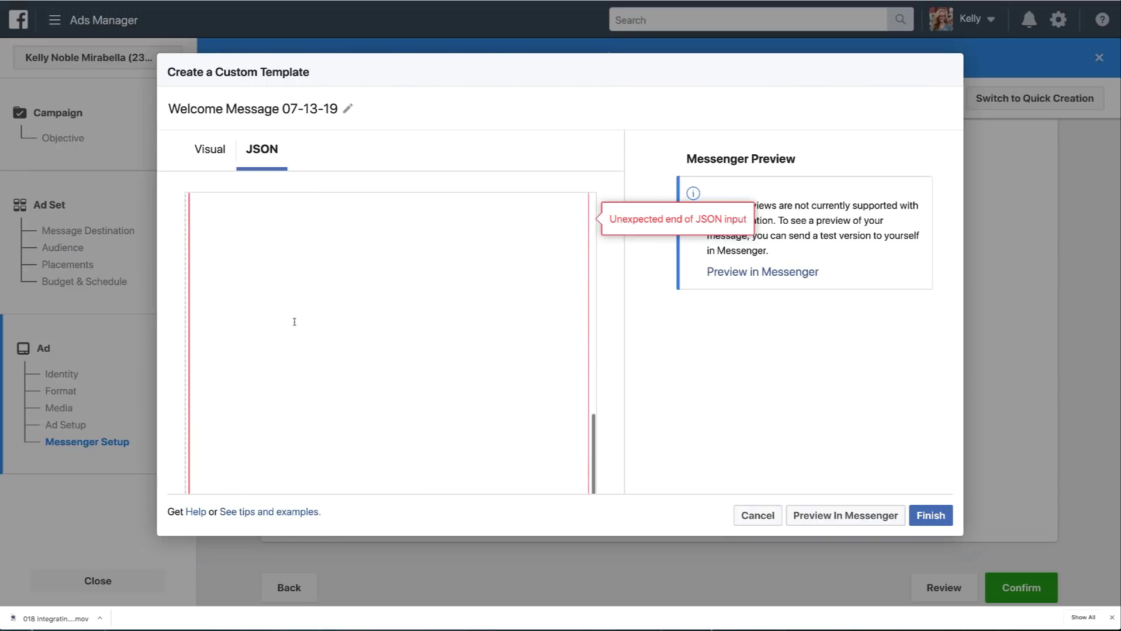
pyautogui.scroll(3, 236, 290)
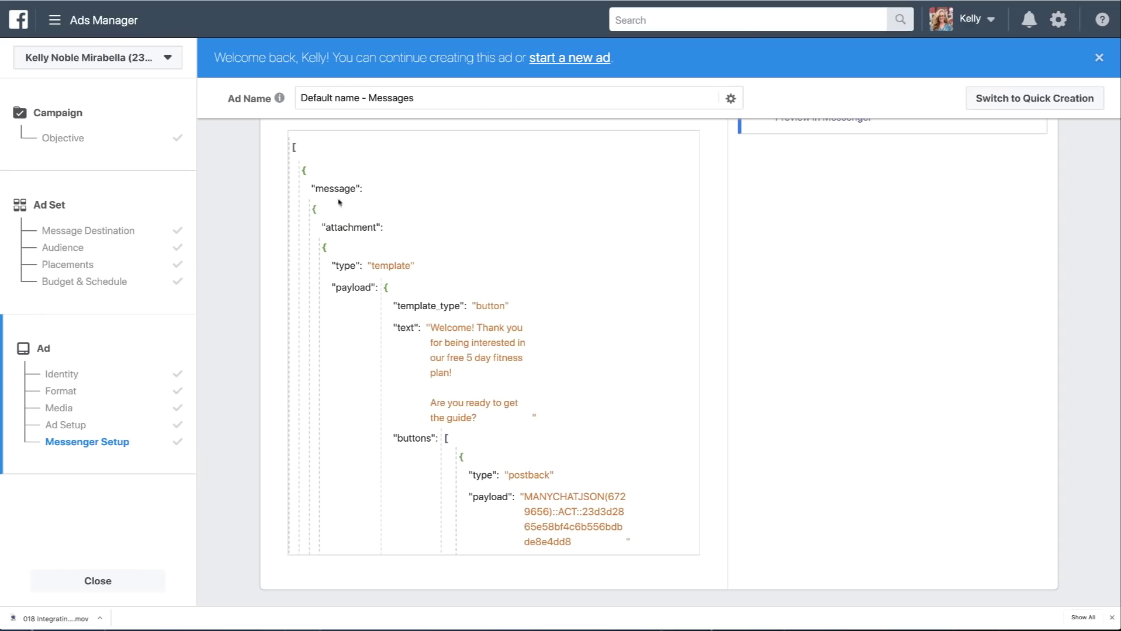
pyautogui.scroll(3, 696, 355)
pyautogui.scroll(-5, 695, 362)
pyautogui.scroll(4, 694, 430)
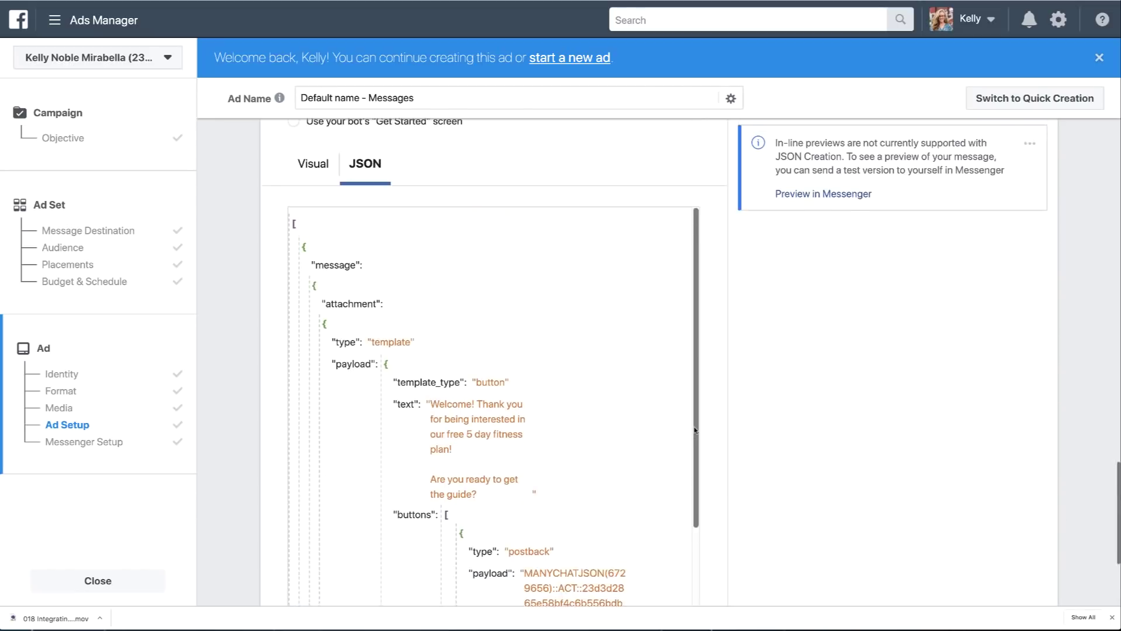
pyautogui.scroll(1, 695, 430)
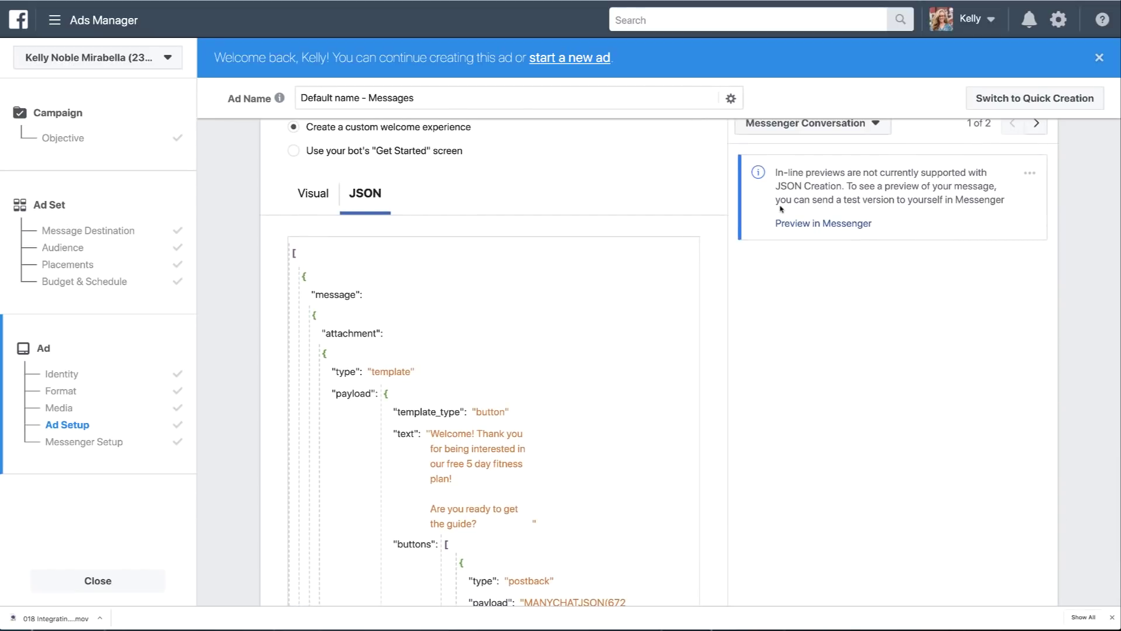
pyautogui.scroll(-4, 843, 345)
# Confirm and submit the Messages ad with its ManyChat welcome experience
pyautogui.click(1033, 511)
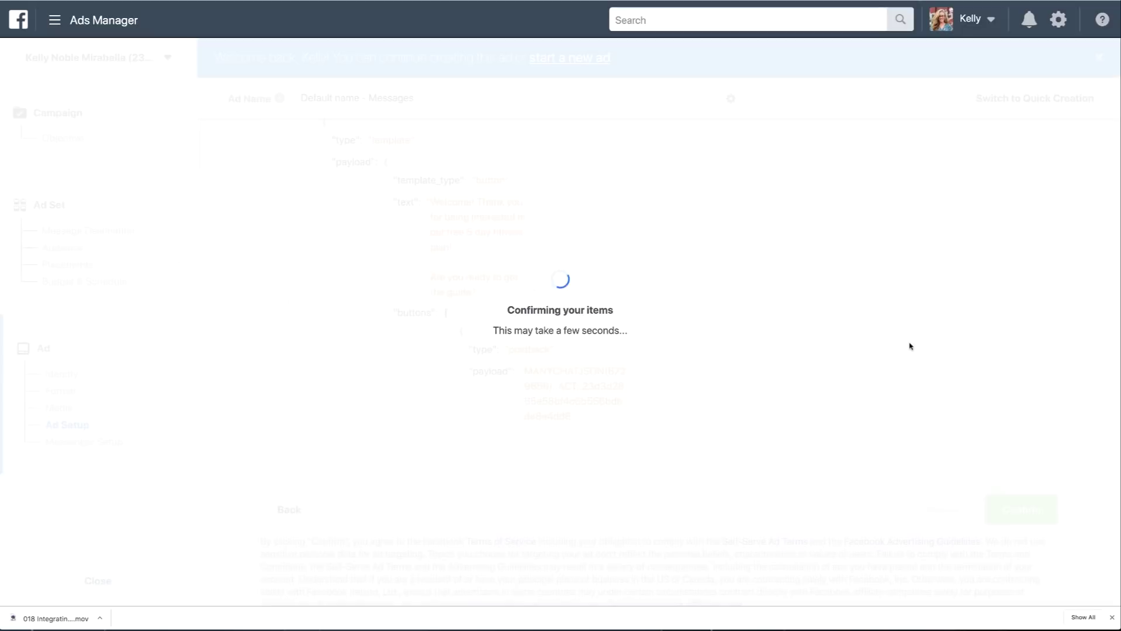